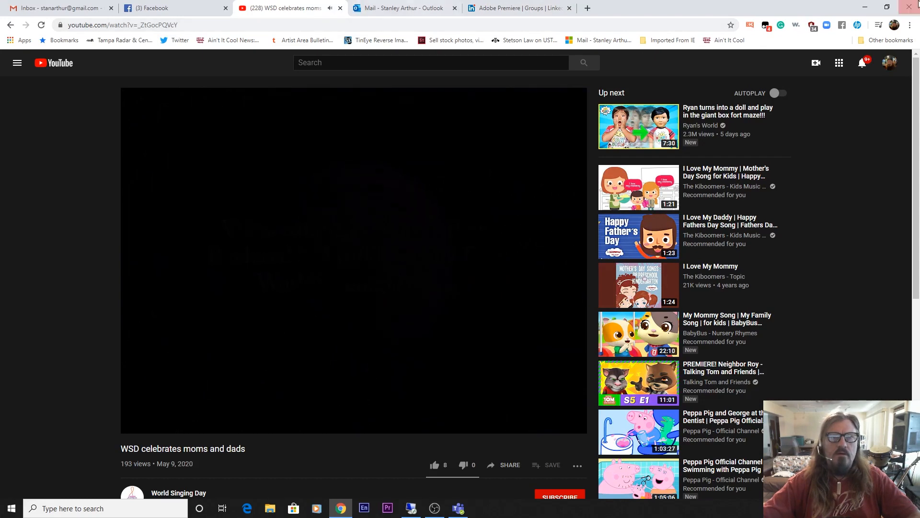
# Close Chrome after the 'WSD celebrates moms and dads' video finishes
pyautogui.click(909, 9)
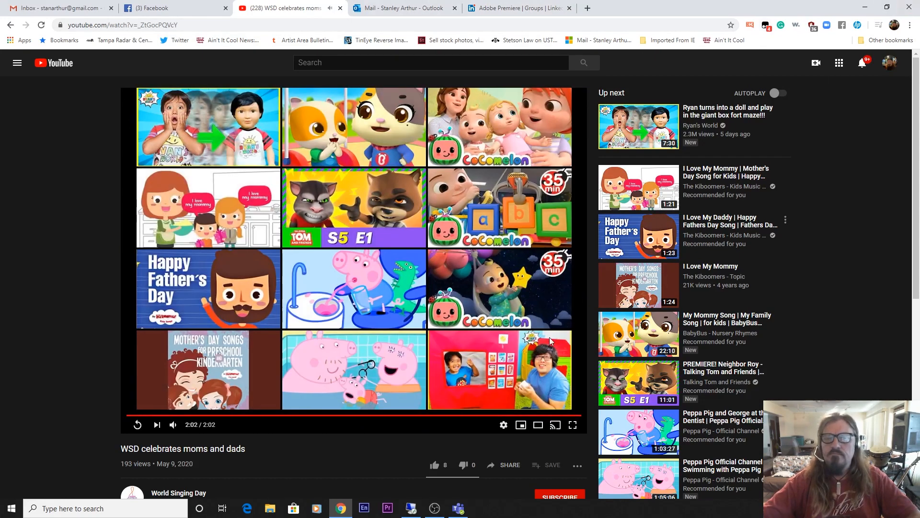
# Launch Premiere and create a new project 'Good Night Kids', overwriting the existing project file
pyautogui.click(388, 508)
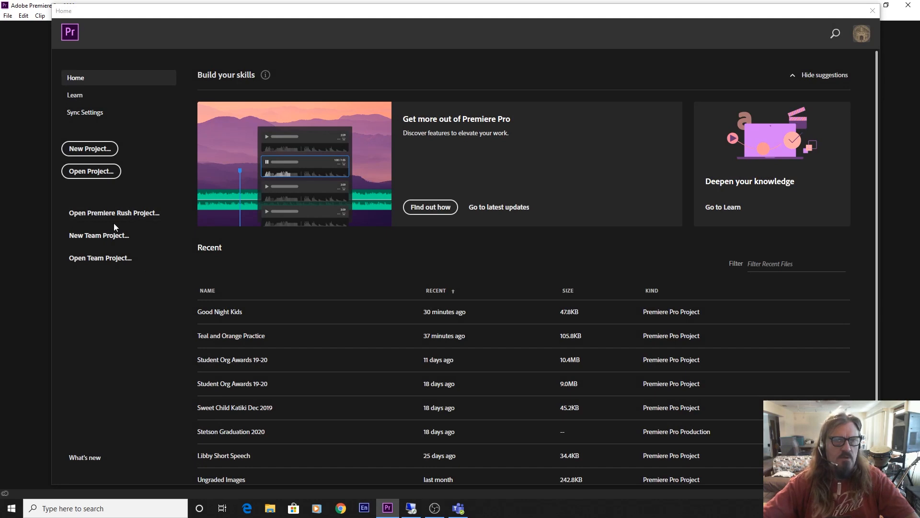
pyautogui.click(99, 151)
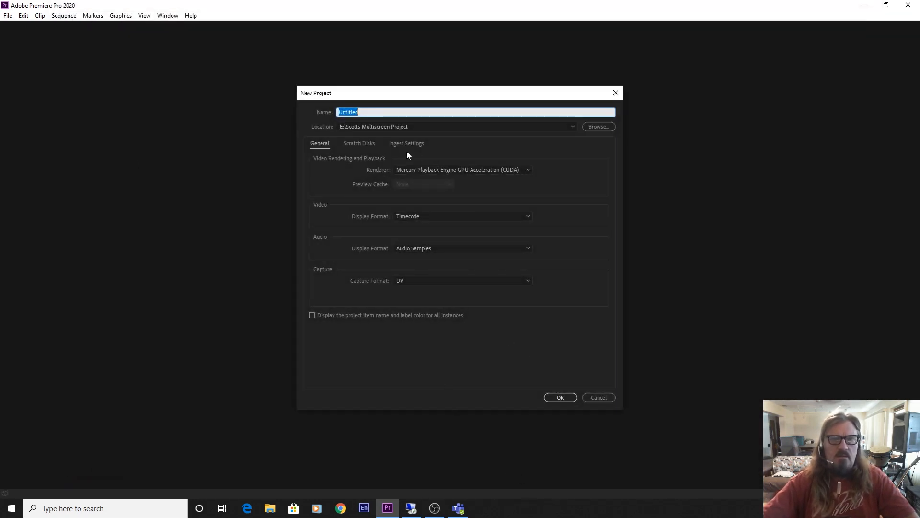
pyautogui.write('Go')
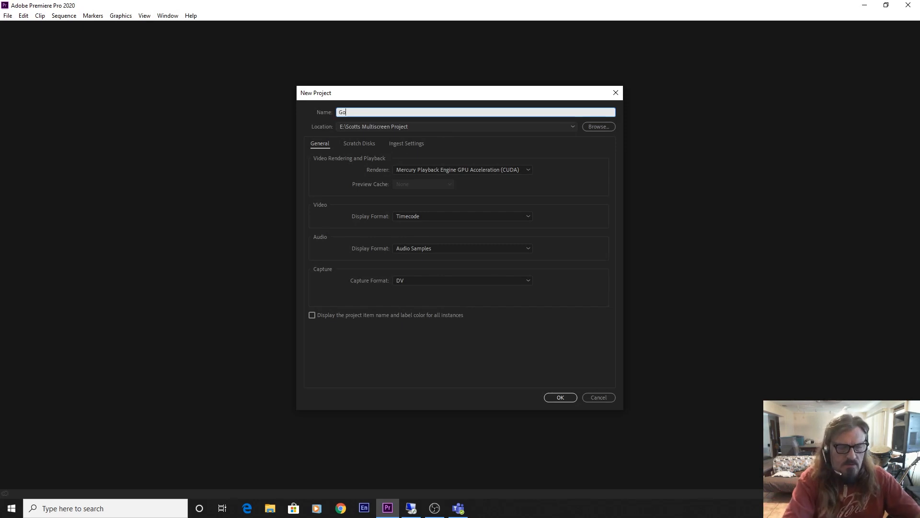
pyautogui.write('od Night Kids')
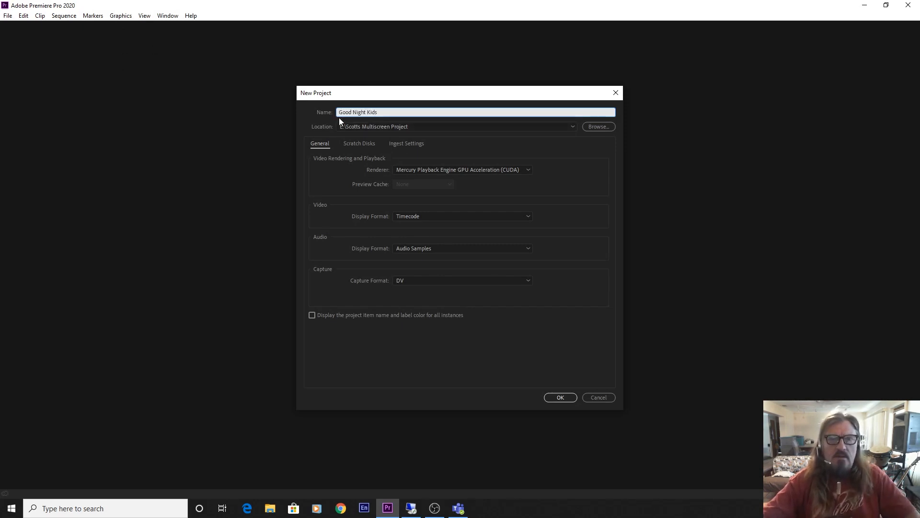
pyautogui.click(559, 397)
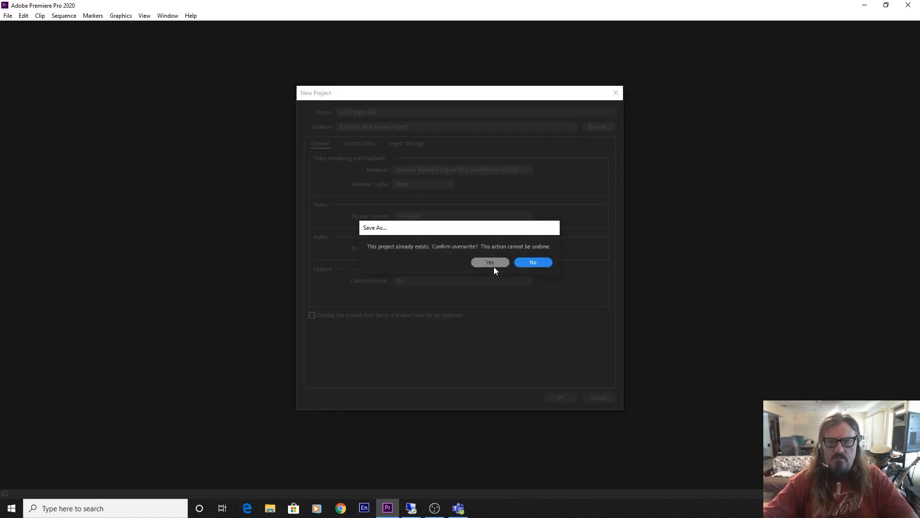
pyautogui.click(494, 265)
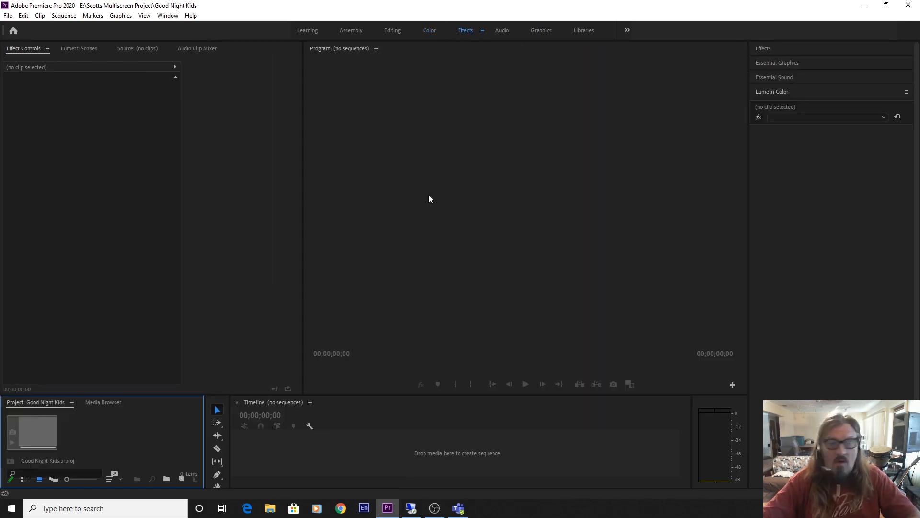
# Enlarge the Project panel and import all eleven media files from videos-mp3s\videos-mp3s
pyautogui.moveTo(112, 392); pyautogui.dragTo(113, 382)
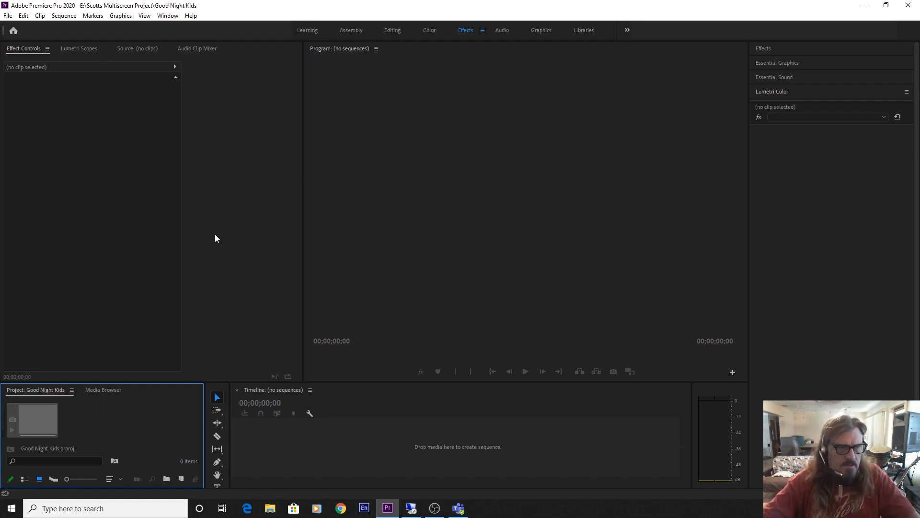
pyautogui.moveTo(54, 382); pyautogui.dragTo(53, 195)
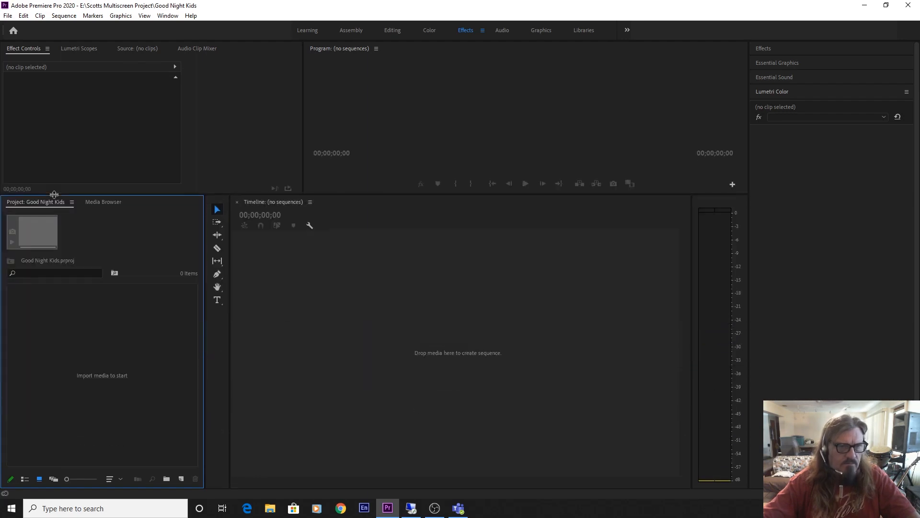
pyautogui.rightClick(59, 344)
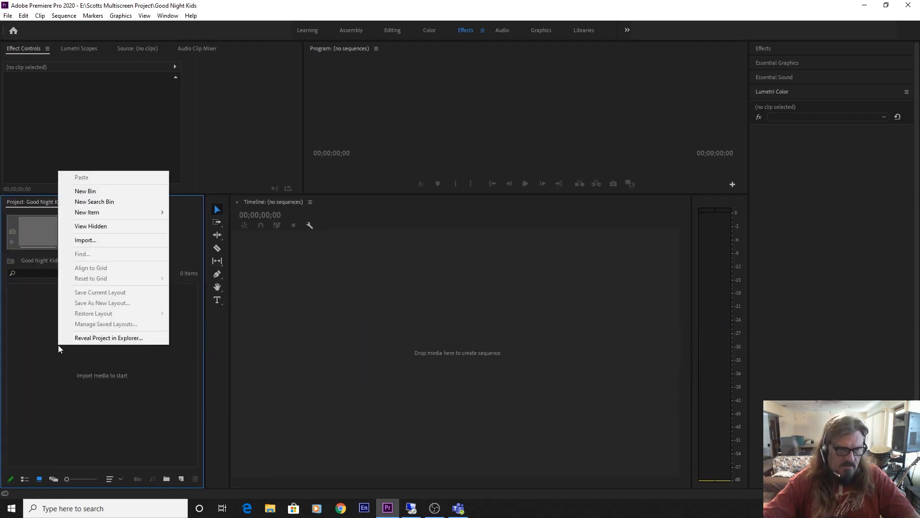
pyautogui.click(89, 241)
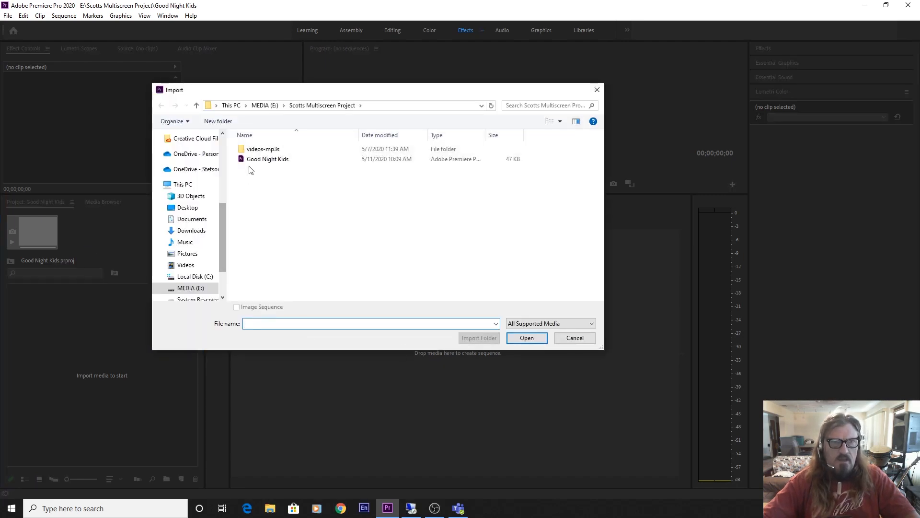
pyautogui.doubleClick(259, 150)
pyautogui.doubleClick(259, 150)
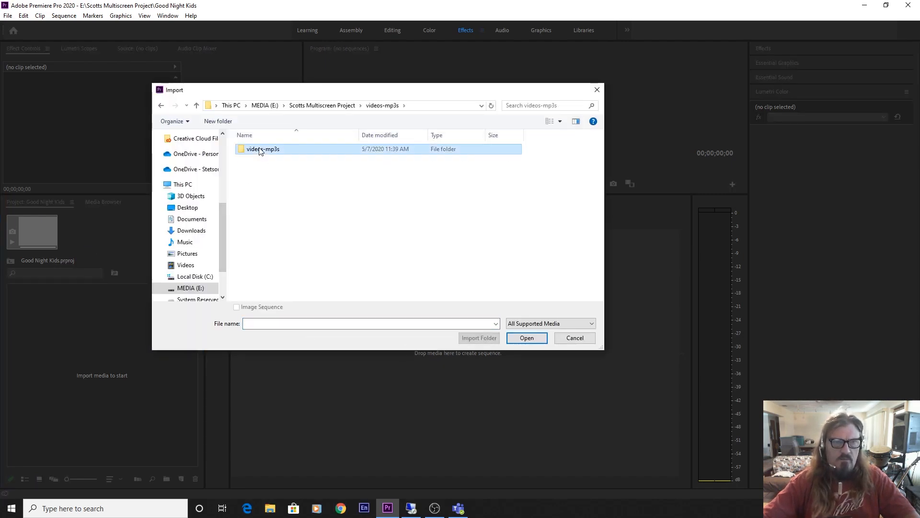
pyautogui.moveTo(269, 286); pyautogui.dragTo(568, 148)
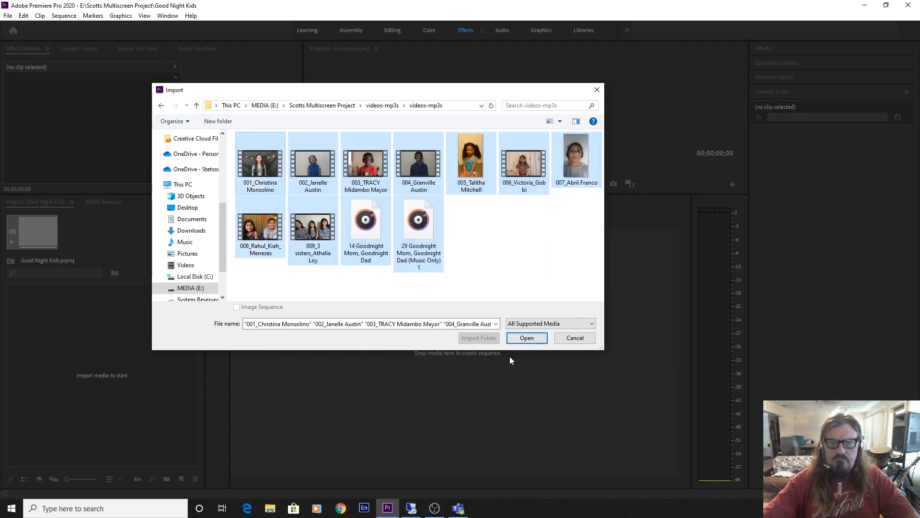
pyautogui.click(525, 338)
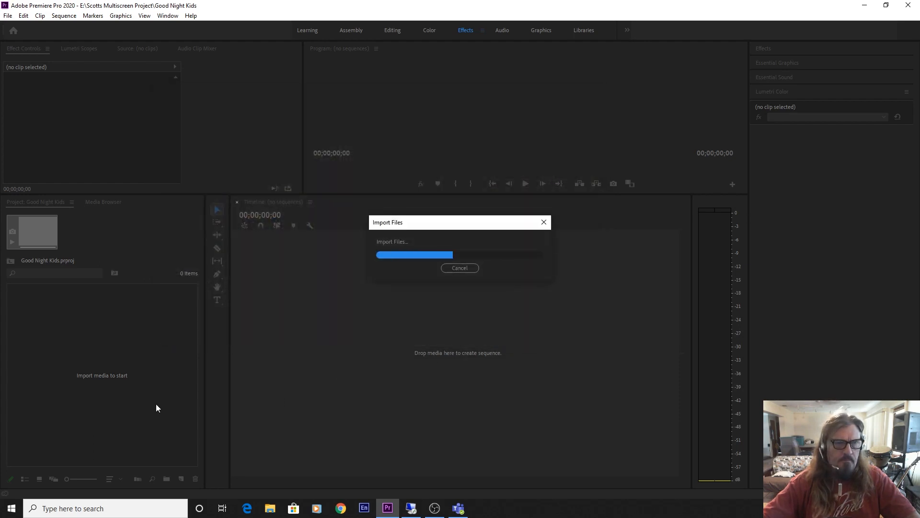
# Show the imported items in List View and select the 009 three-sisters clip
pyautogui.click(24, 479)
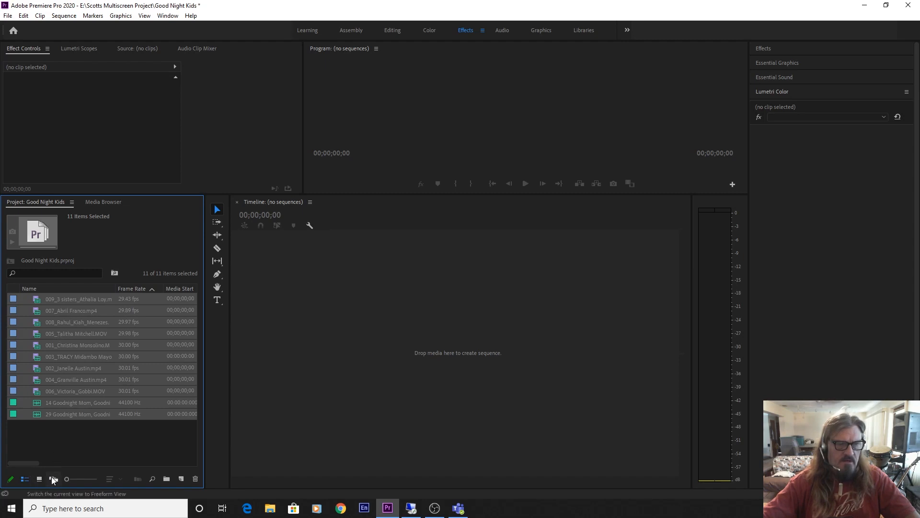
pyautogui.click(40, 479)
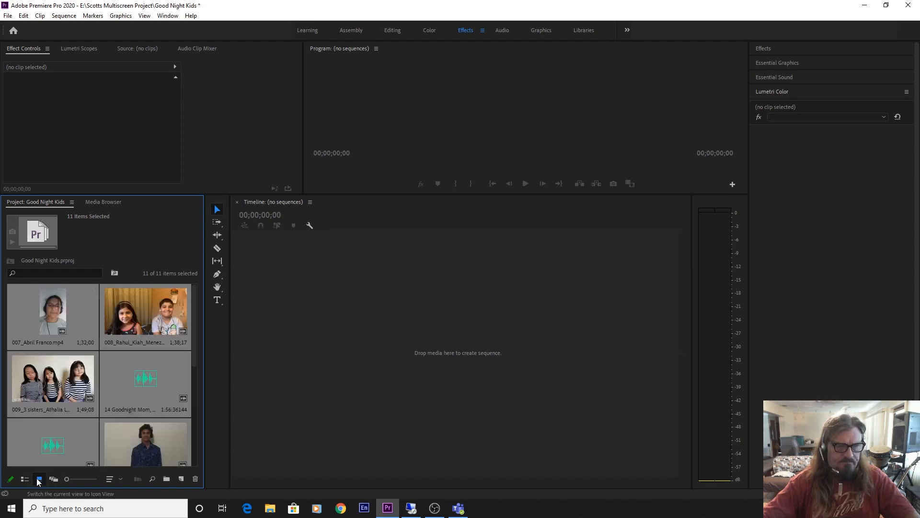
pyautogui.click(24, 479)
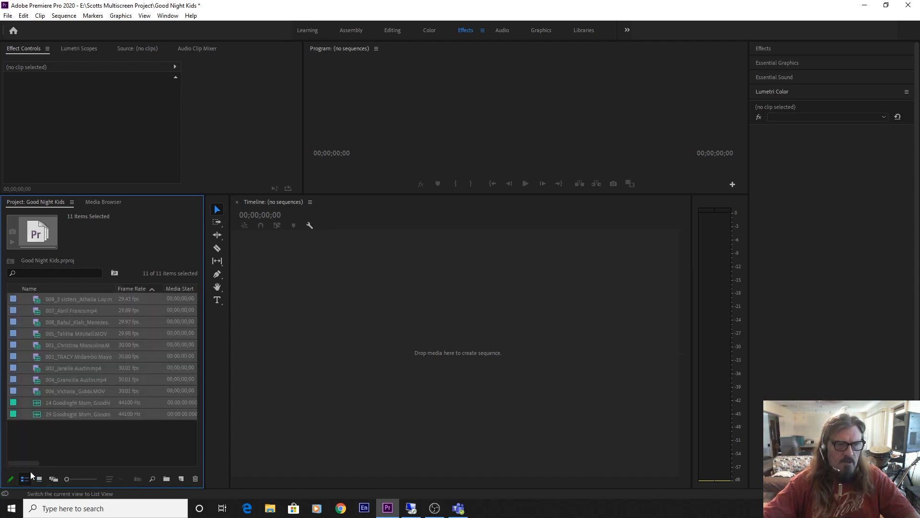
pyautogui.click(82, 435)
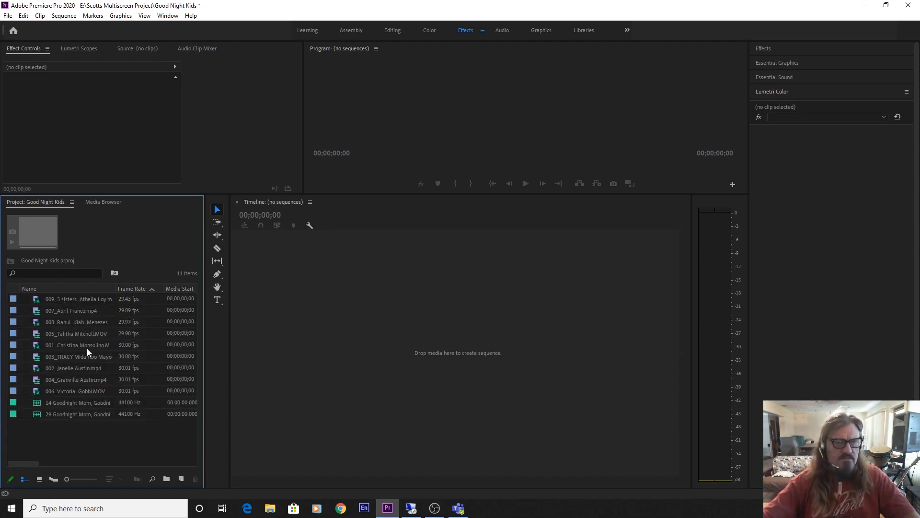
pyautogui.click(47, 301)
# Open clip 009 in the Source monitor at Fit zoom and make the preview taller
pyautogui.doubleClick(47, 301)
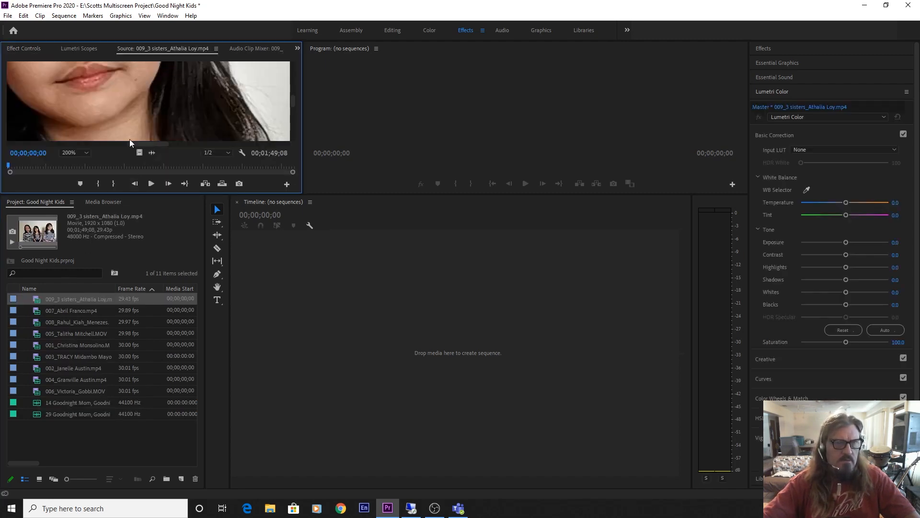
pyautogui.click(72, 152)
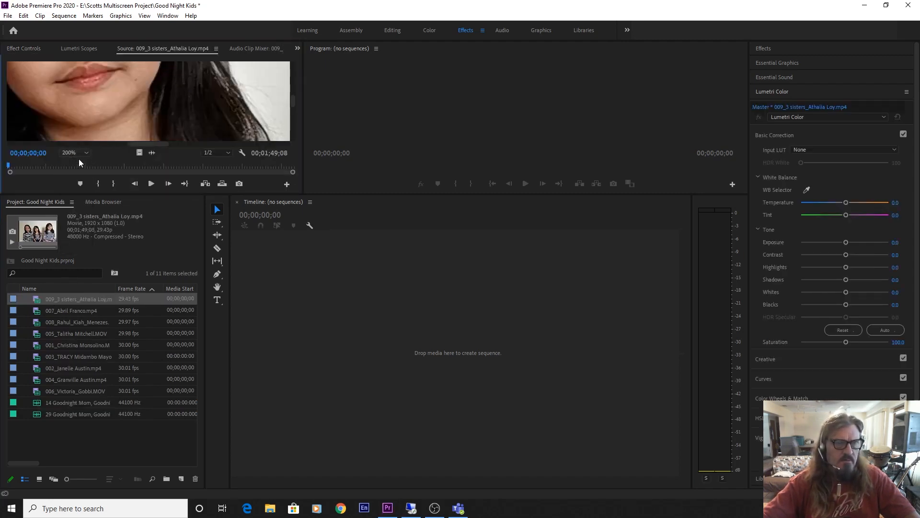
pyautogui.click(78, 159)
pyautogui.moveTo(118, 194); pyautogui.dragTo(117, 253)
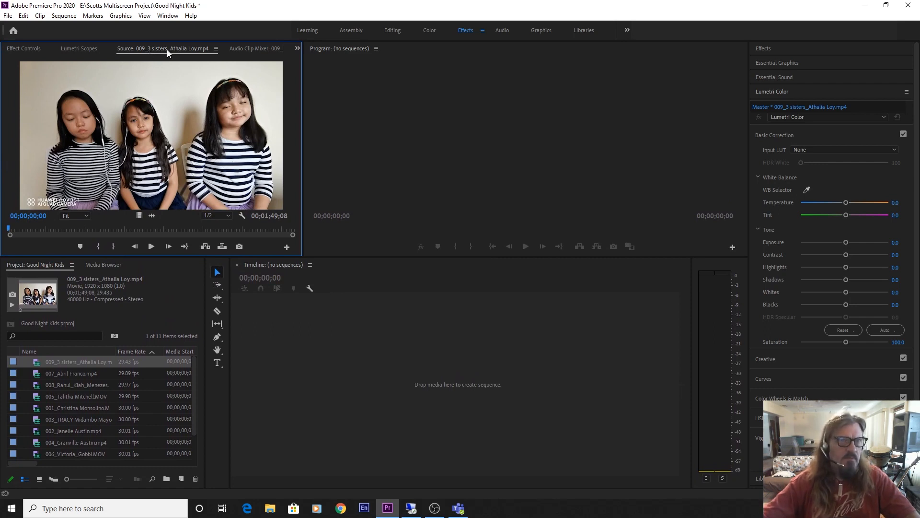
# Dock the Source monitor beside Program, widen it, scrub through the clip, and show Effect Controls
pyautogui.moveTo(166, 50); pyautogui.dragTo(289, 172)
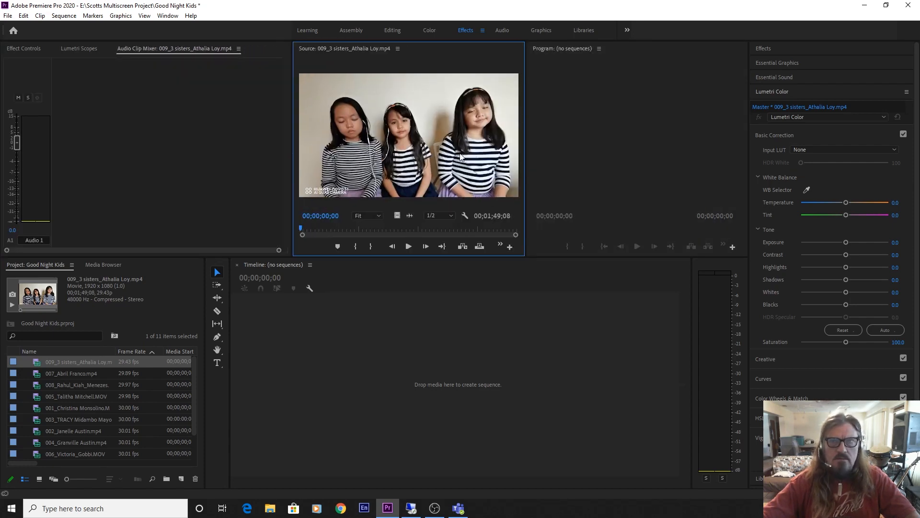
pyautogui.moveTo(526, 130); pyautogui.dragTo(549, 134)
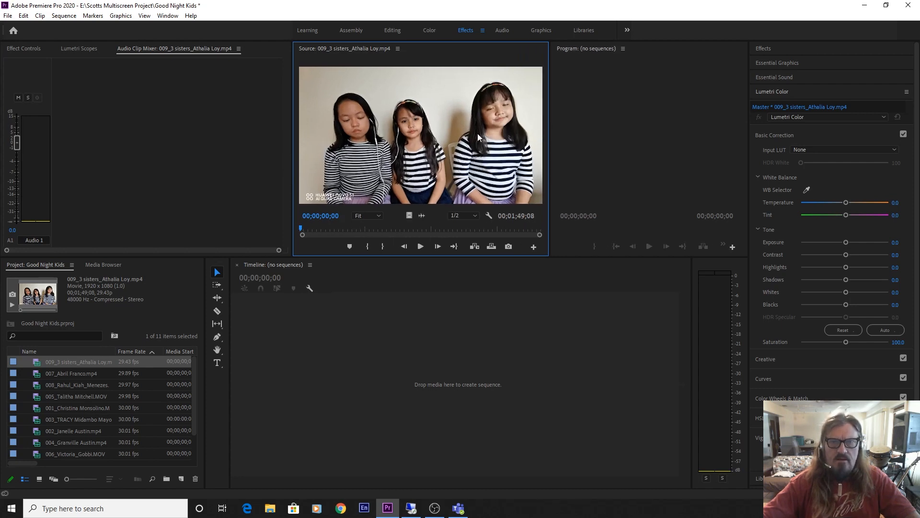
pyautogui.moveTo(318, 229); pyautogui.dragTo(381, 238)
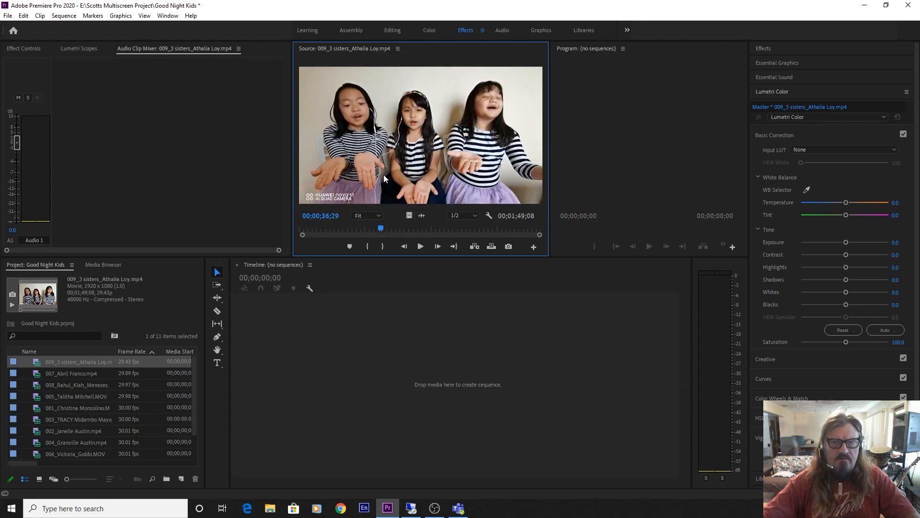
pyautogui.click(26, 50)
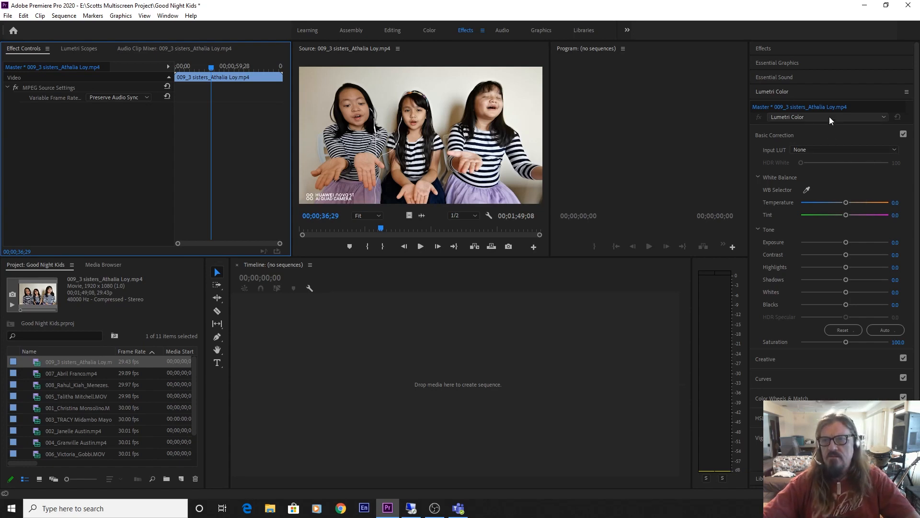
# Add a Lumetri Color effect to the three-sisters clip and apply Auto tone correction
pyautogui.click(790, 117)
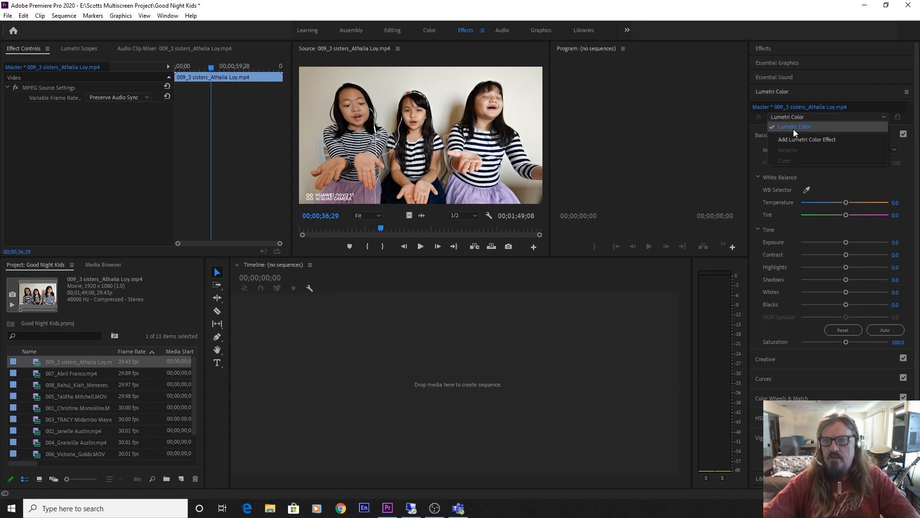
pyautogui.click(793, 139)
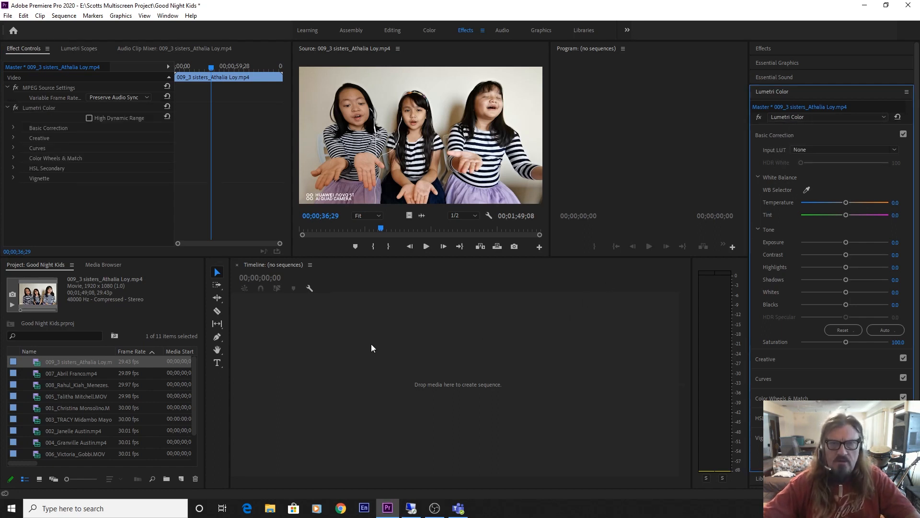
pyautogui.click(885, 329)
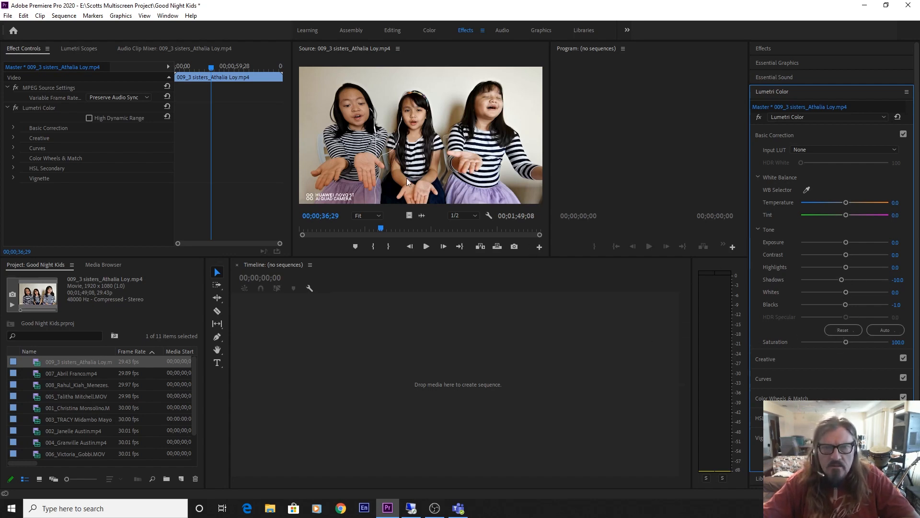
# White-balance the three-sisters clip with the eyedropper (Temperature 7.0, Tint 3.8), then load clip 007
pyautogui.click(807, 189)
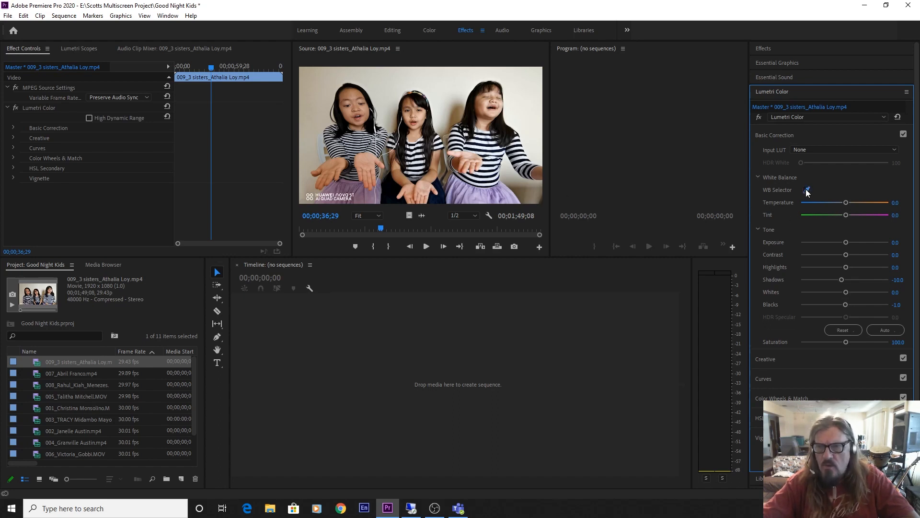
pyautogui.click(479, 147)
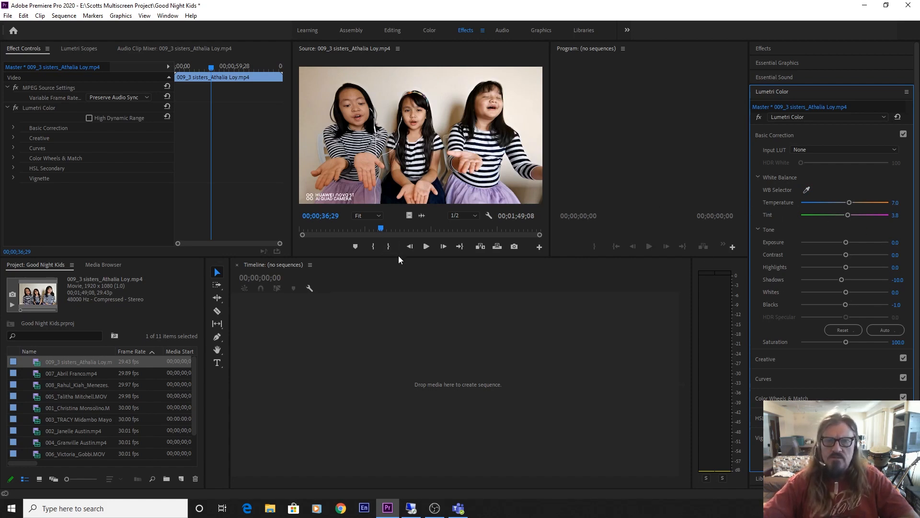
pyautogui.moveTo(399, 261); pyautogui.dragTo(413, 244)
pyautogui.doubleClick(65, 360)
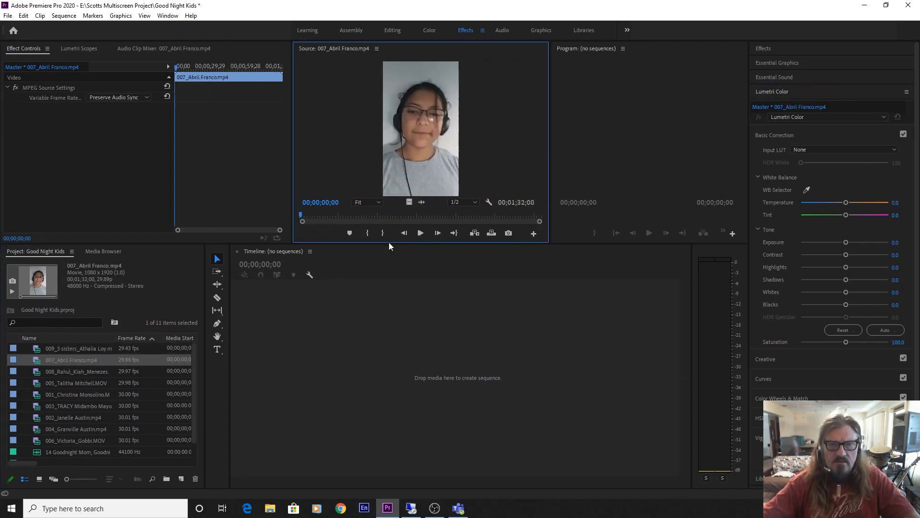
# Auto-correct clip 007 (Shadows -29, Whites 5, Blacks -24), raise exposure slightly, then load clip 008
pyautogui.moveTo(389, 244); pyautogui.dragTo(376, 373)
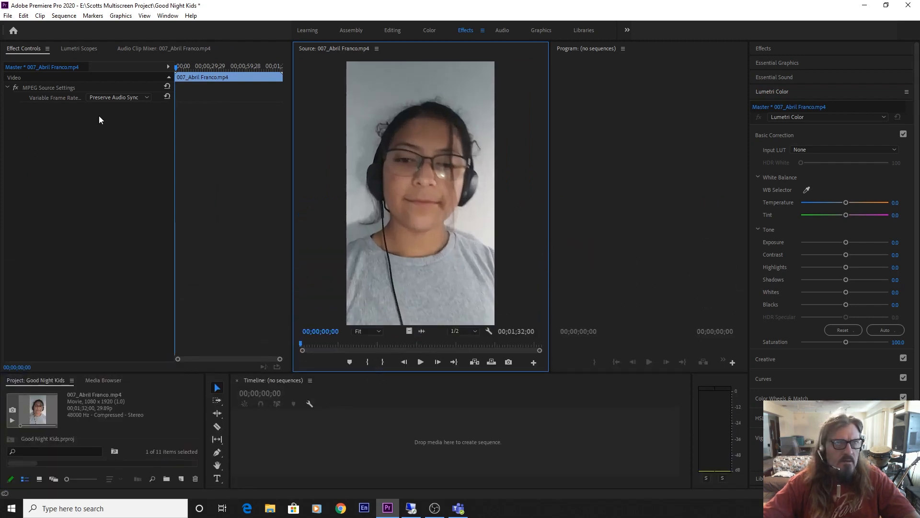
pyautogui.click(887, 332)
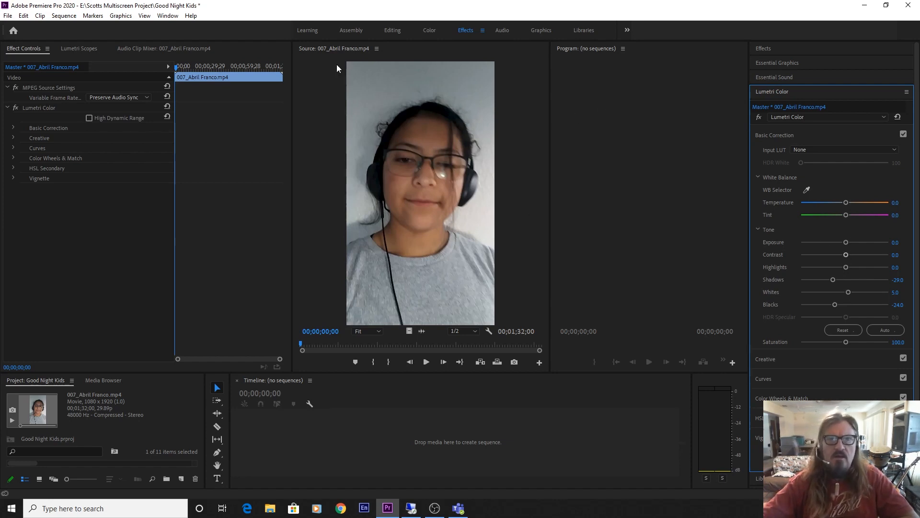
pyautogui.click(82, 48)
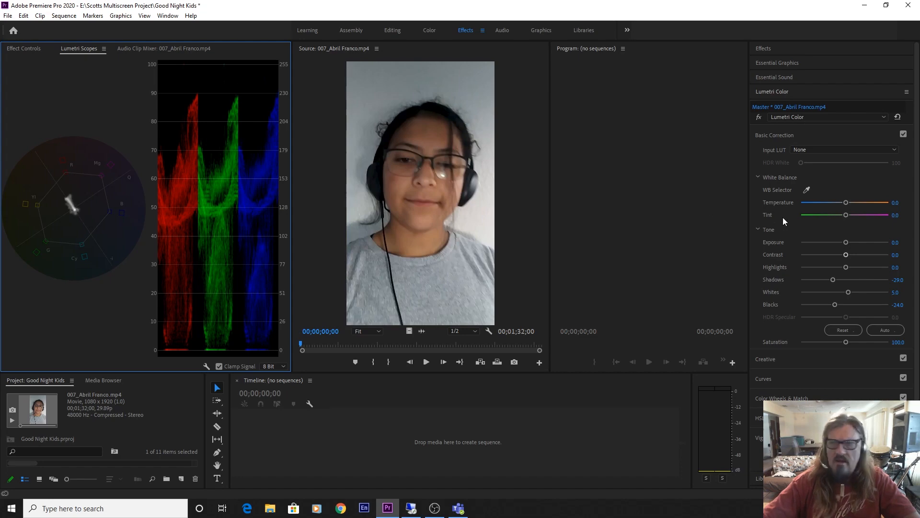
pyautogui.moveTo(846, 243); pyautogui.dragTo(852, 244)
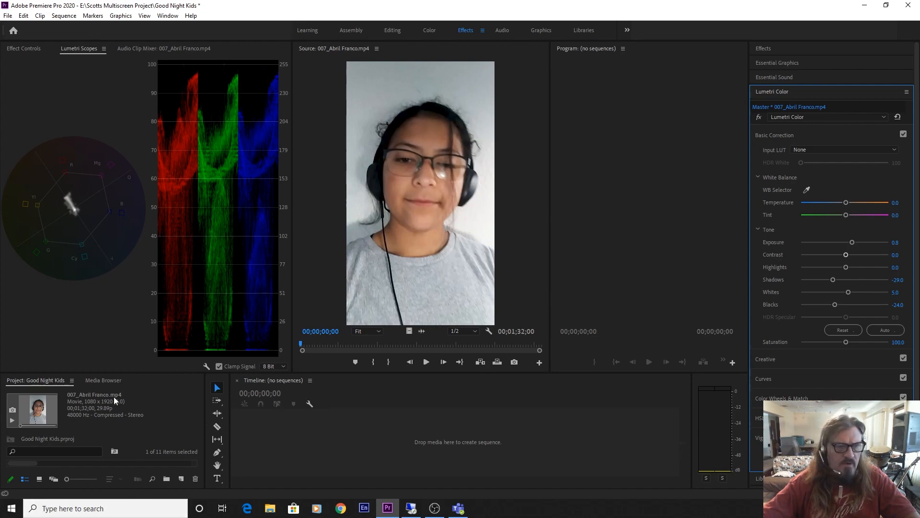
pyautogui.moveTo(116, 373); pyautogui.dragTo(116, 302)
pyautogui.doubleClick(65, 428)
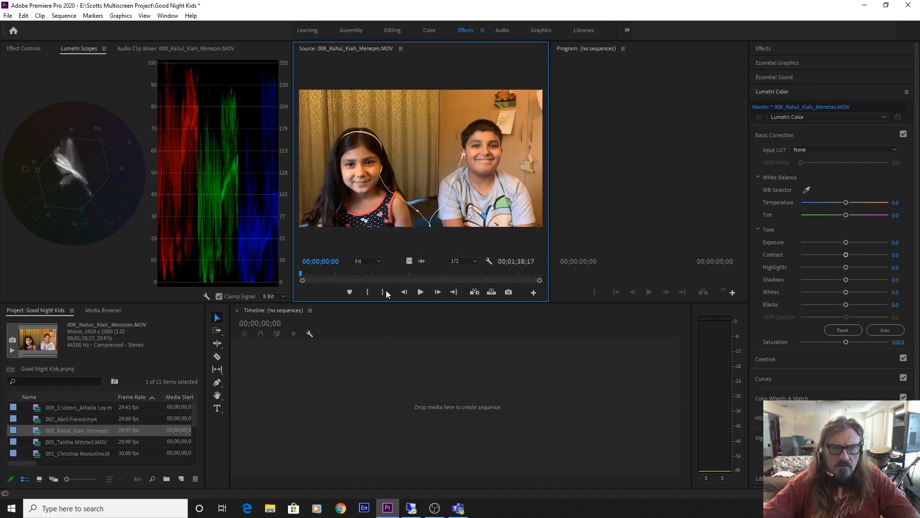
# Auto-correct clip 008's tones and white-balance it from a neutral area with the eyedropper
pyautogui.moveTo(391, 305); pyautogui.dragTo(387, 315)
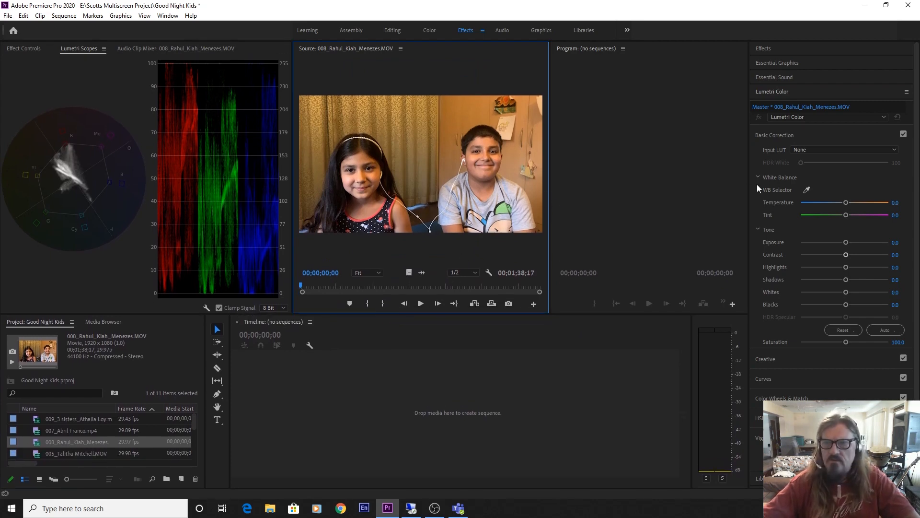
pyautogui.click(884, 330)
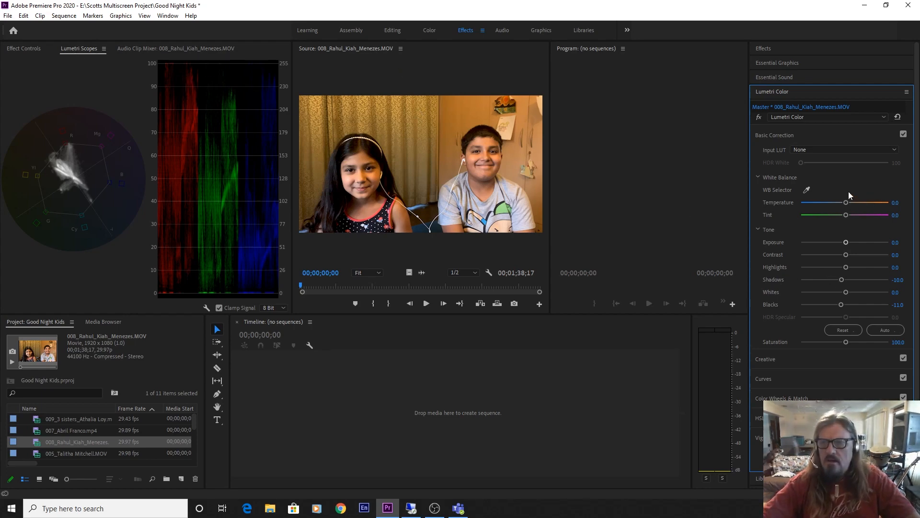
pyautogui.click(806, 191)
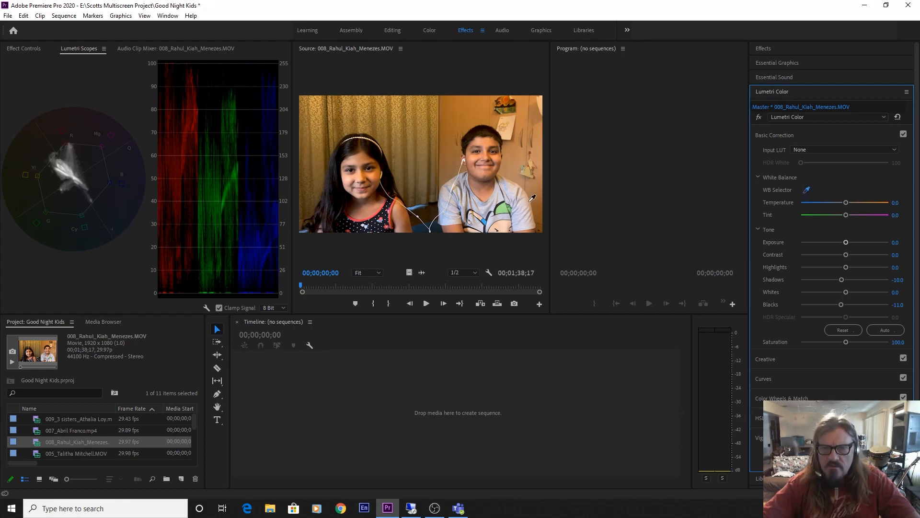
pyautogui.click(517, 188)
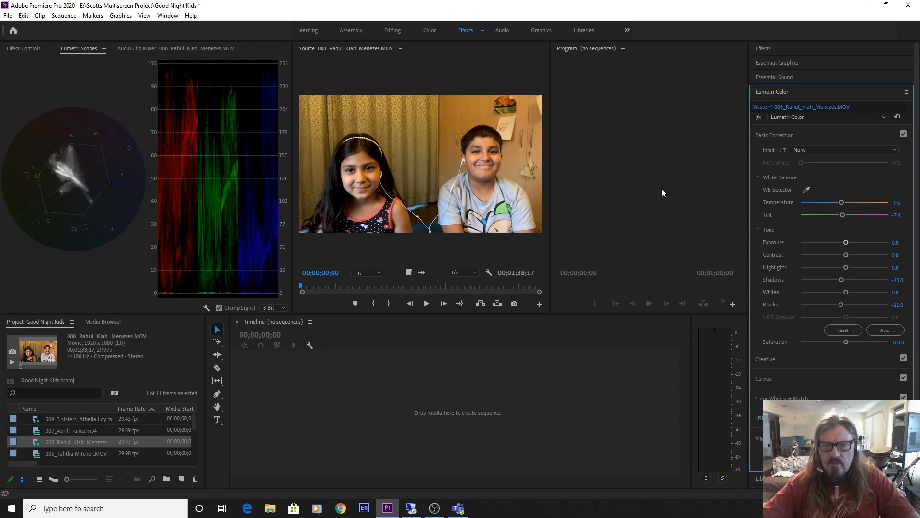
# Fine-tune clip 008's Temperature and Tint, re-sampling white, to end at Temperature -6.5, Tint -8.7
pyautogui.moveTo(841, 203)
pyautogui.mouseDown()
pyautogui.moveTo(861, 200)
pyautogui.moveTo(830, 202)
pyautogui.moveTo(837, 207)
pyautogui.mouseUp()
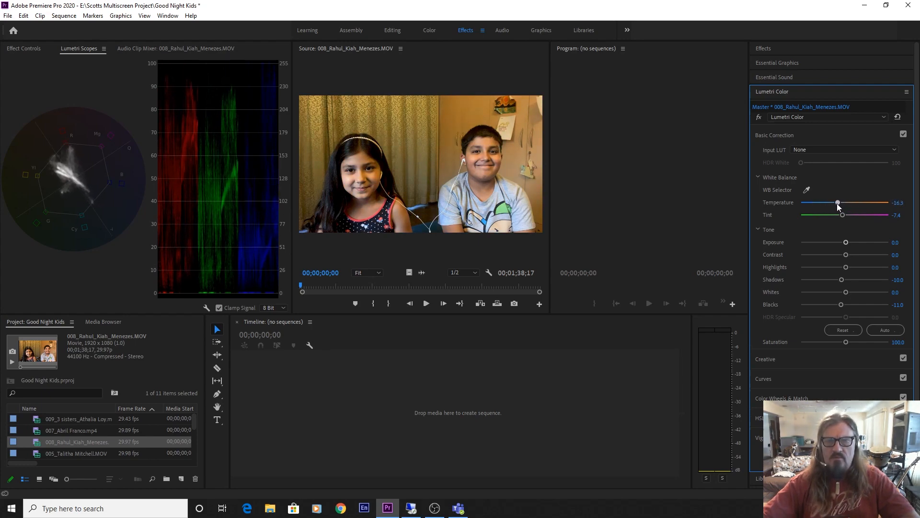
pyautogui.moveTo(837, 204)
pyautogui.mouseDown()
pyautogui.moveTo(853, 201)
pyautogui.moveTo(836, 203)
pyautogui.mouseUp()
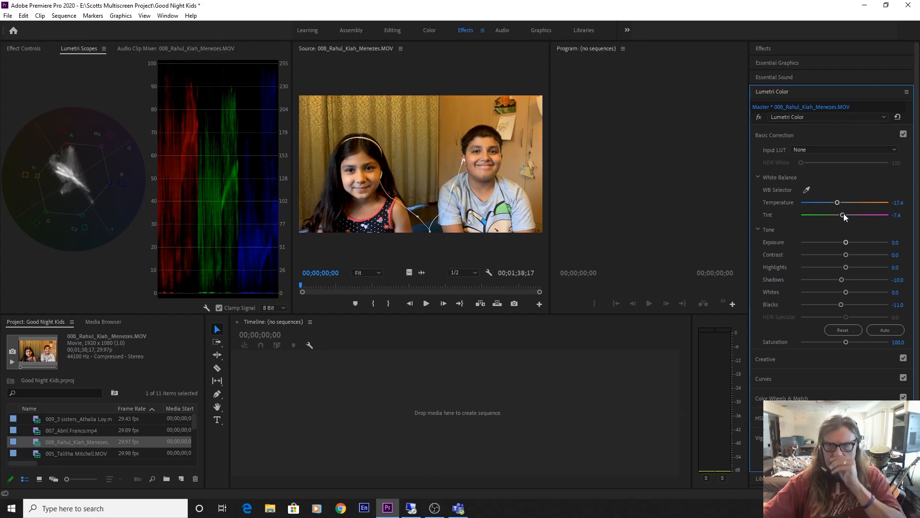
pyautogui.moveTo(843, 215)
pyautogui.mouseDown()
pyautogui.moveTo(851, 214)
pyautogui.moveTo(830, 215)
pyautogui.moveTo(842, 214)
pyautogui.mouseUp()
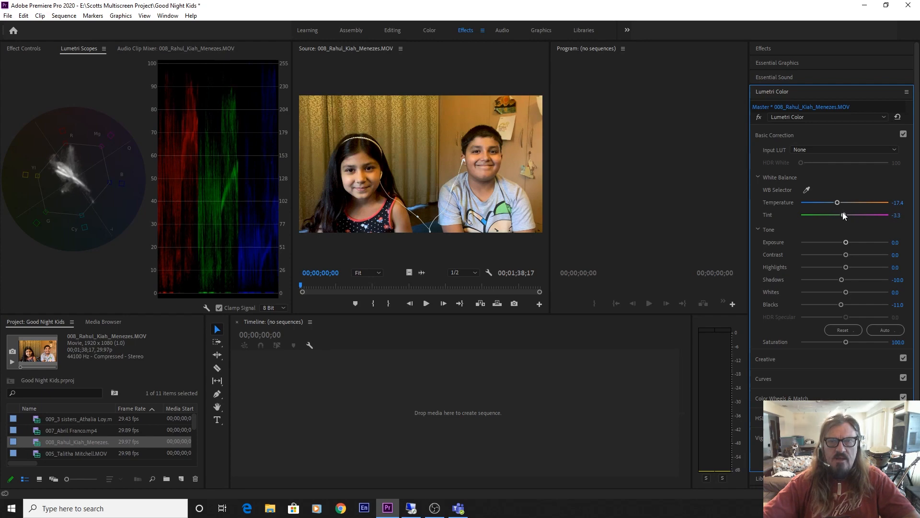
pyautogui.click(807, 190)
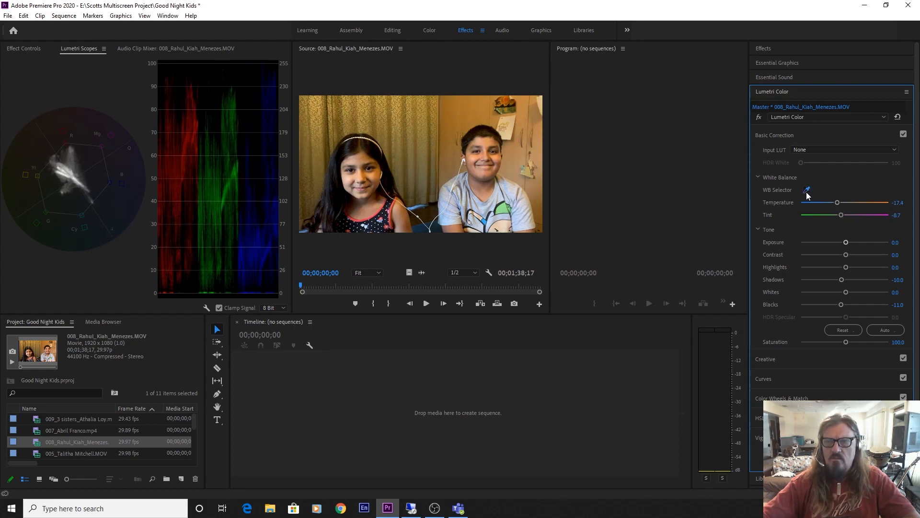
pyautogui.click(511, 192)
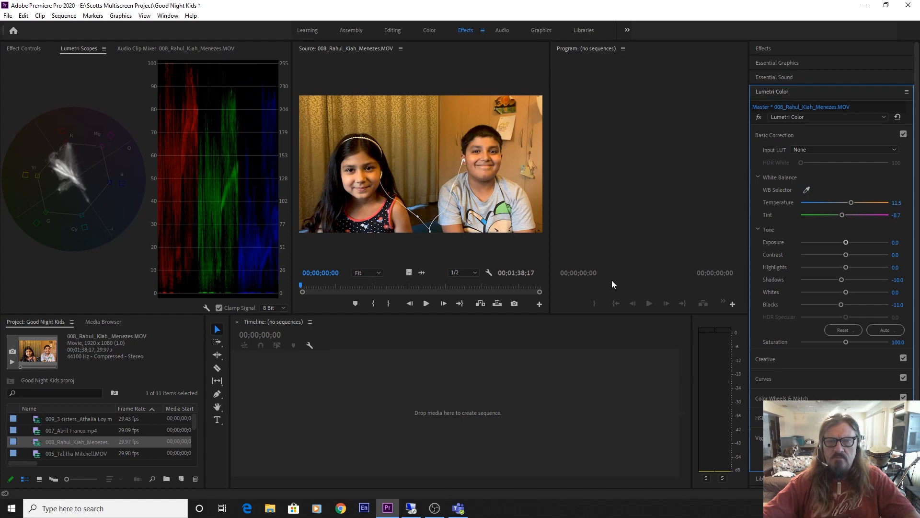
pyautogui.moveTo(850, 201); pyautogui.dragTo(841, 206)
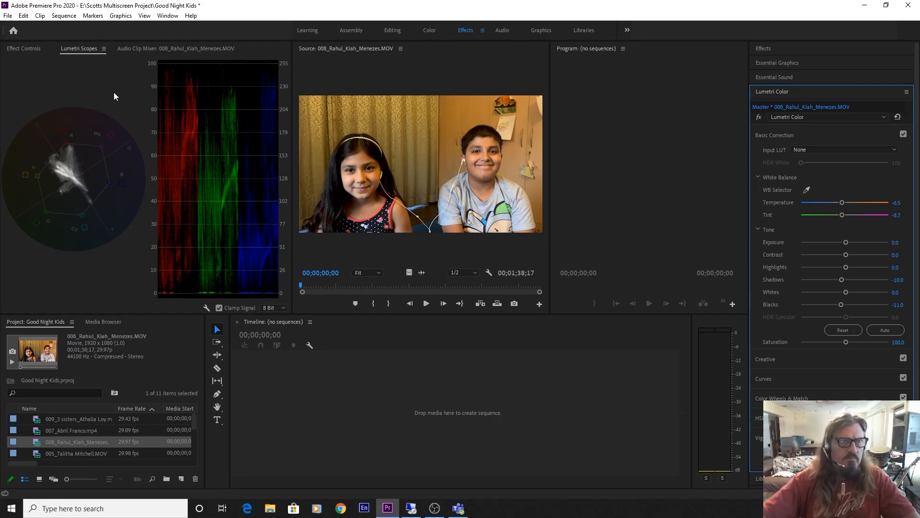
pyautogui.click(27, 48)
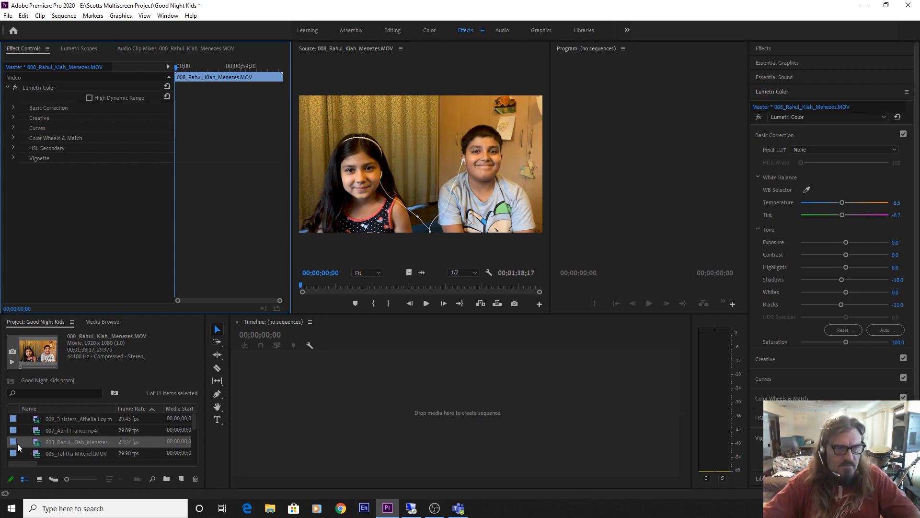
# Load clip 005, eyedropper white-balance it to Temperature -98.8, Tint 26.0, then open clip 001
pyautogui.doubleClick(42, 453)
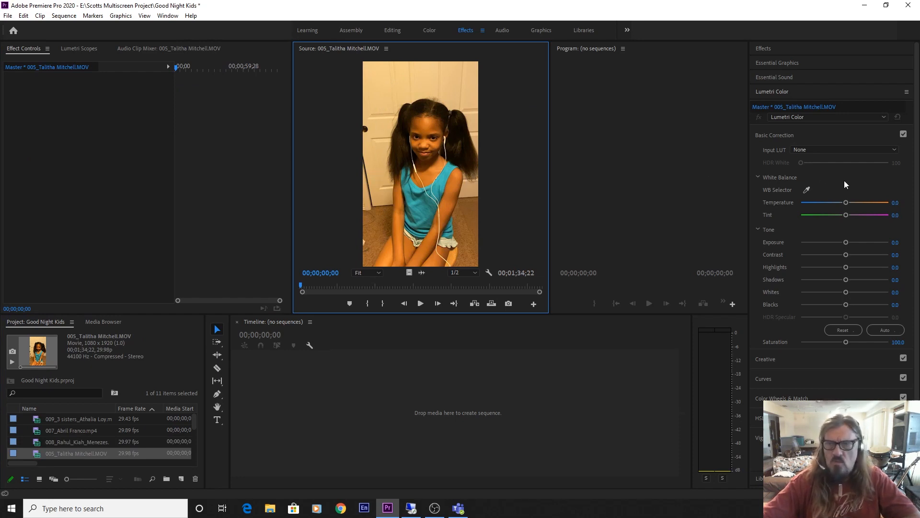
pyautogui.click(808, 191)
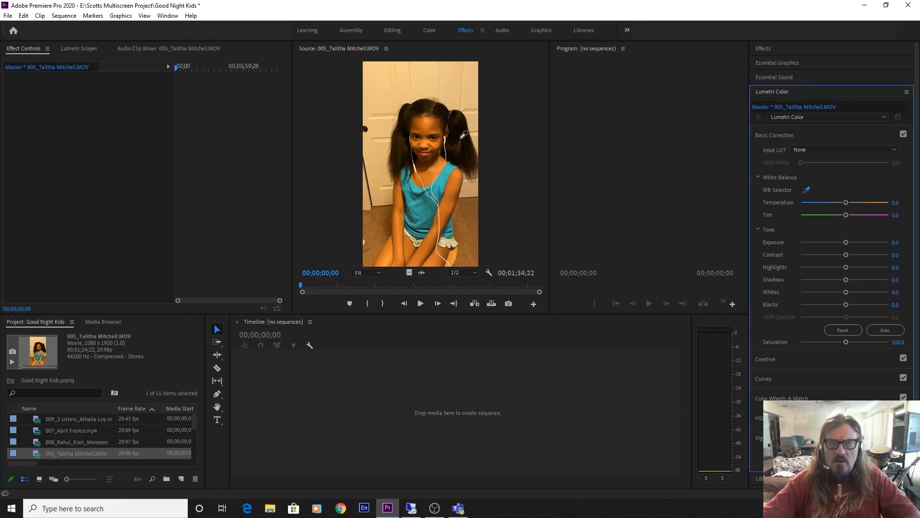
pyautogui.click(380, 107)
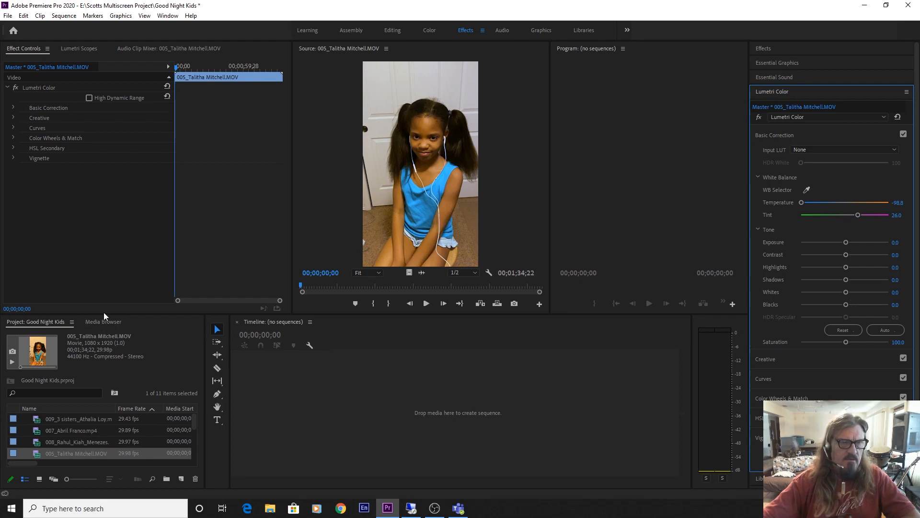
pyautogui.moveTo(104, 314); pyautogui.dragTo(104, 258)
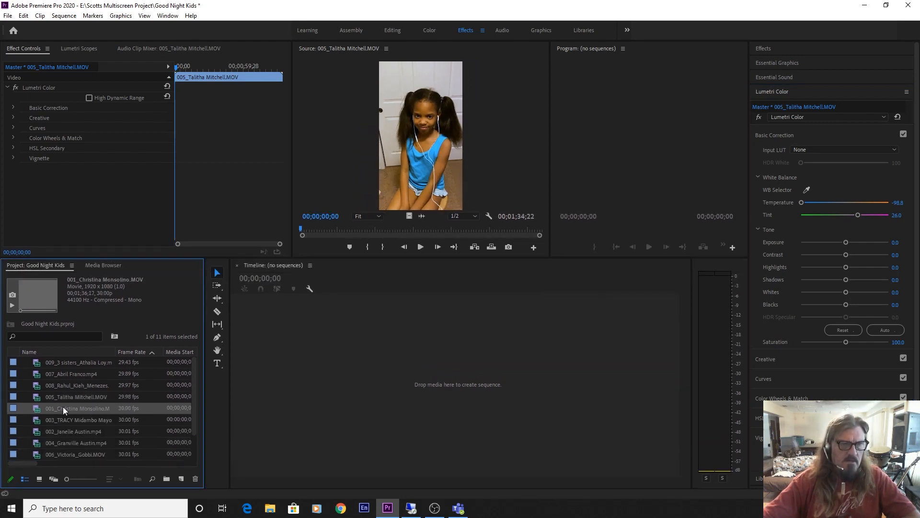
pyautogui.doubleClick(62, 406)
# Enlarge the source view and eyedropper white-balance clip 001 to Temperature 9.3, Tint 10.9
pyautogui.moveTo(349, 257); pyautogui.dragTo(343, 312)
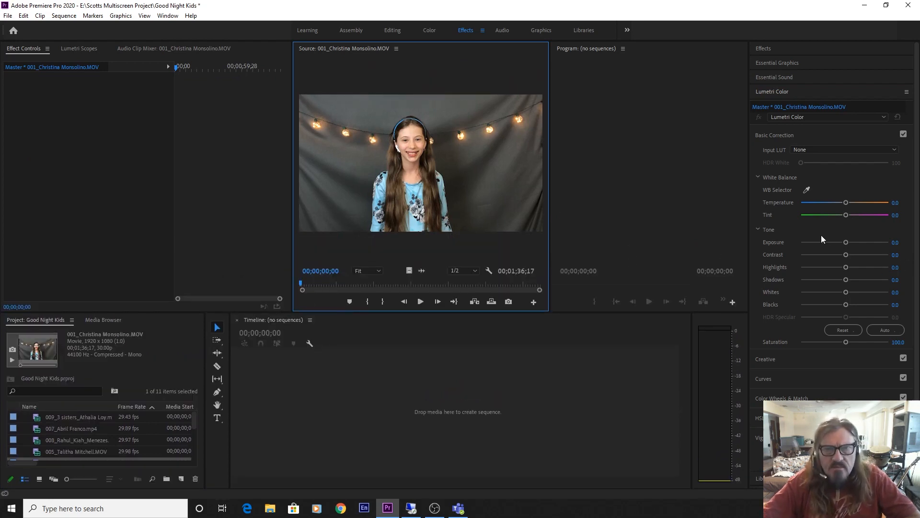
pyautogui.click(807, 190)
pyautogui.click(386, 112)
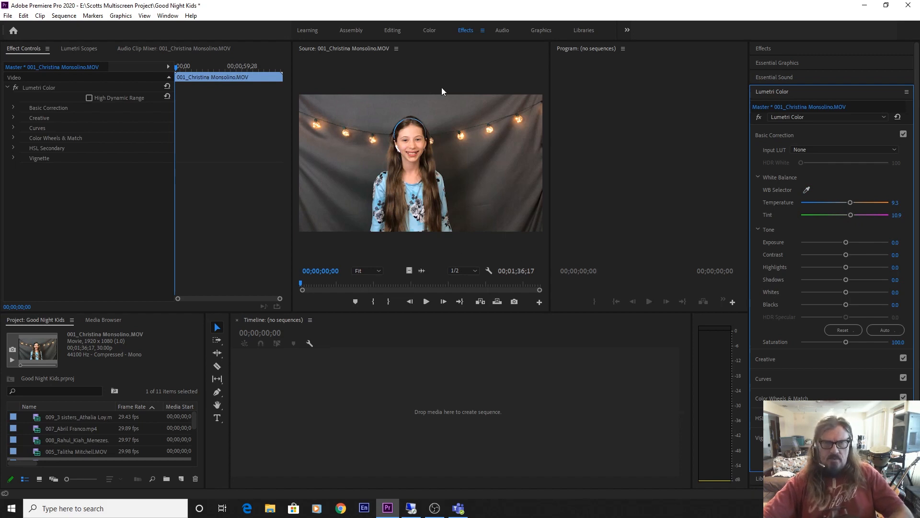
# Inspect clip 001 at 200% source zoom, return to Fit, and select clip 003
pyautogui.moveTo(407, 312); pyautogui.dragTo(423, 292)
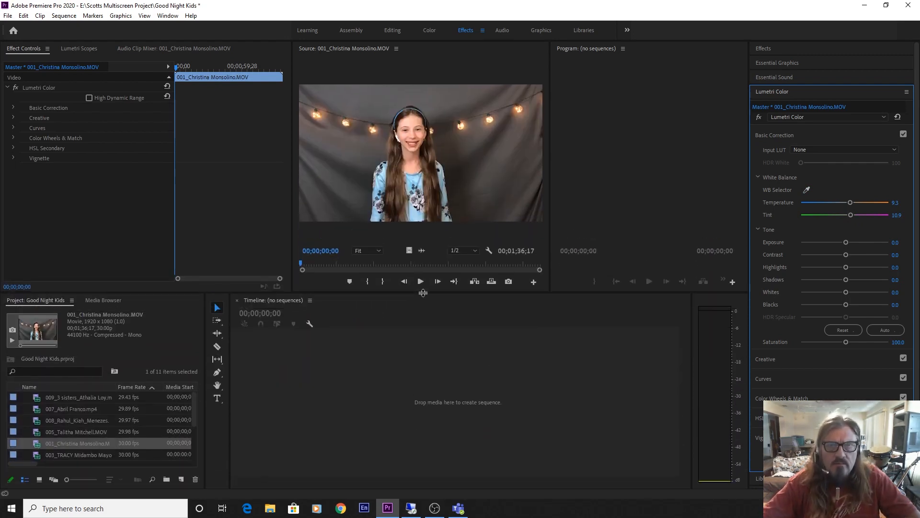
pyautogui.click(382, 253)
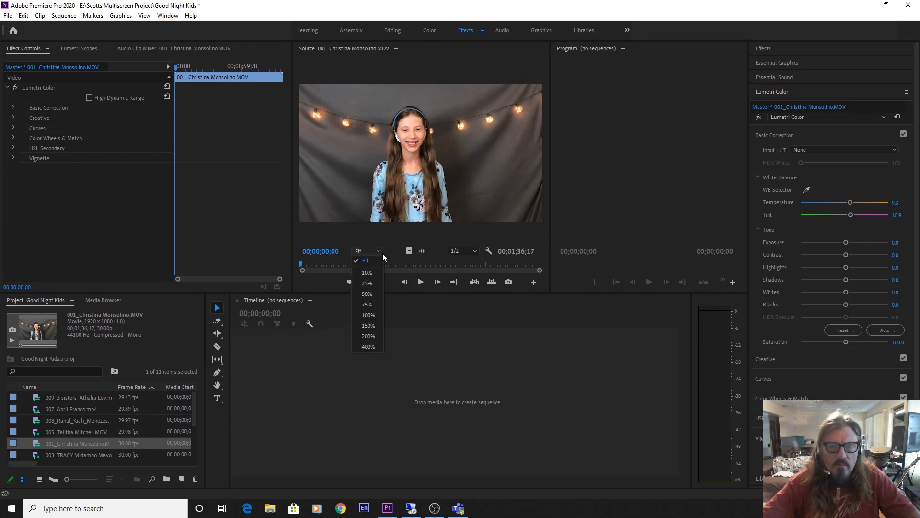
pyautogui.click(371, 336)
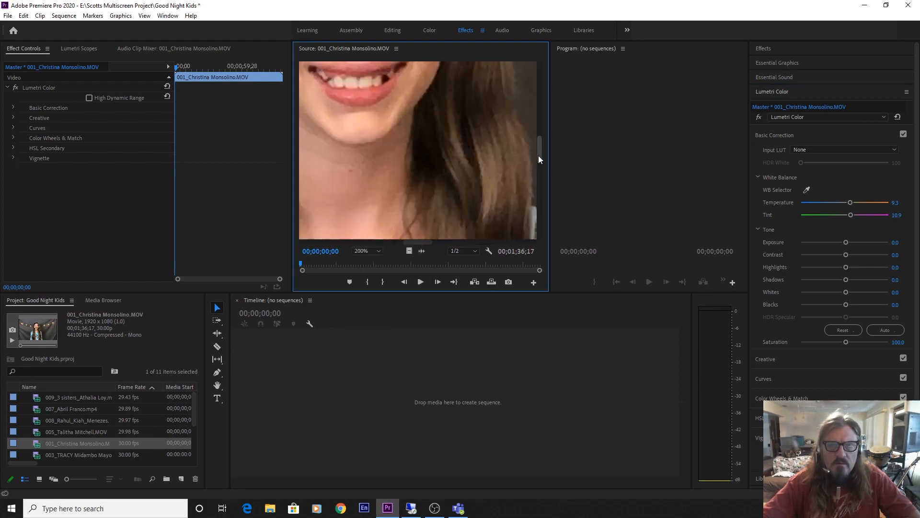
pyautogui.moveTo(538, 157); pyautogui.dragTo(540, 133)
pyautogui.moveTo(424, 241)
pyautogui.mouseDown()
pyautogui.moveTo(381, 243)
pyautogui.moveTo(427, 249)
pyautogui.moveTo(416, 248)
pyautogui.mouseUp()
pyautogui.click(368, 252)
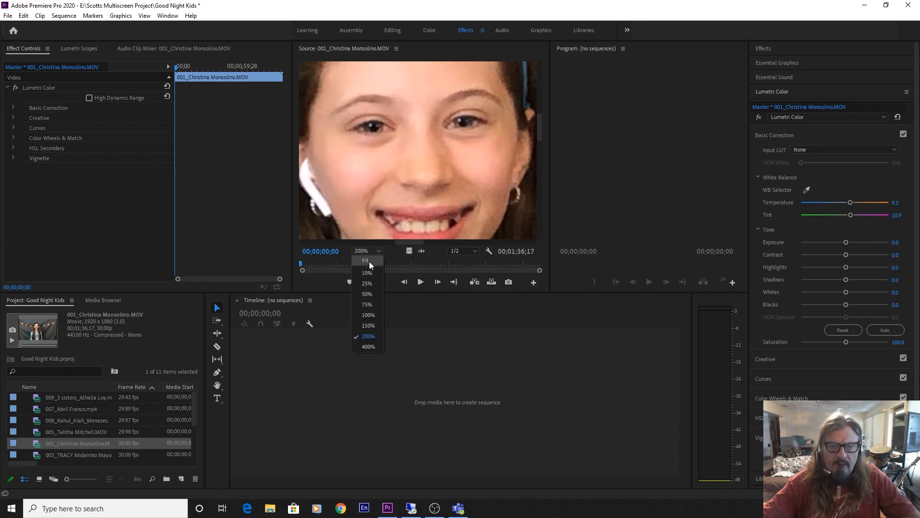
pyautogui.click(368, 261)
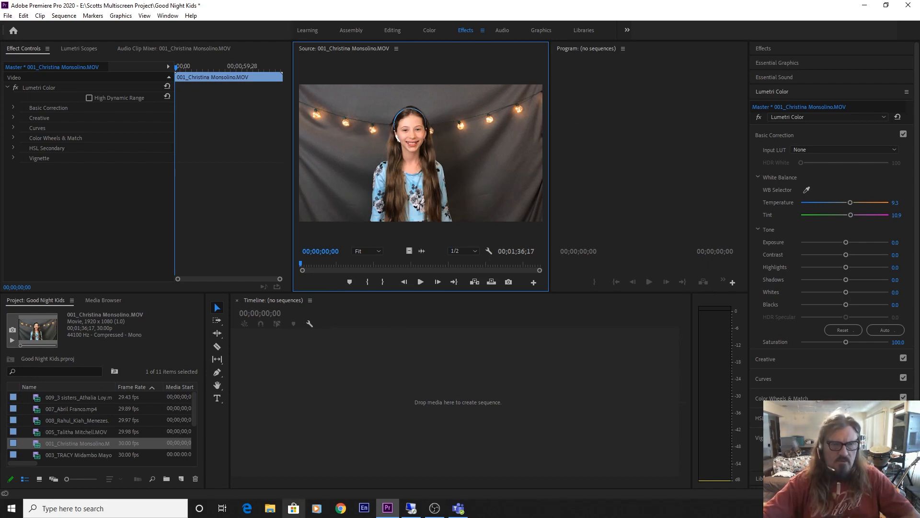
pyautogui.click(72, 454)
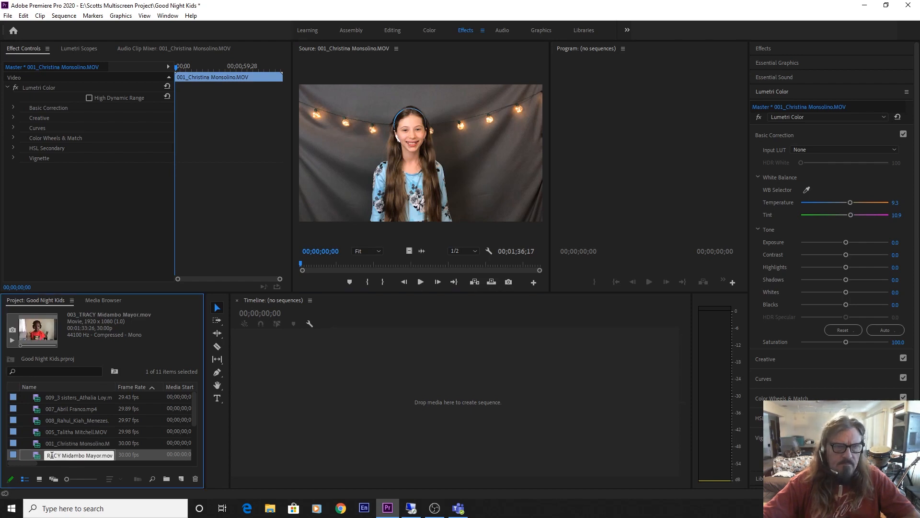
# Load clip 003, sample the white pillow for Temperature 2.9, Tint -8.4, then load clip 002
pyautogui.doubleClick(38, 457)
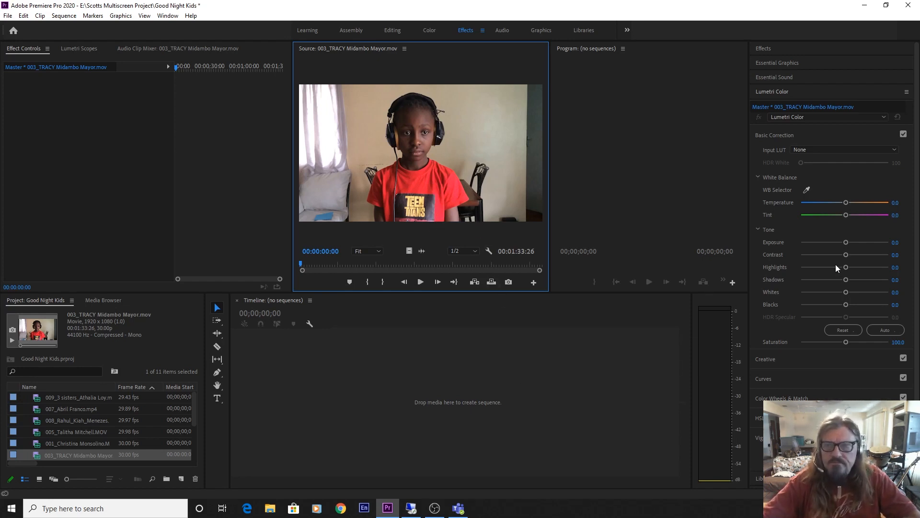
pyautogui.click(807, 190)
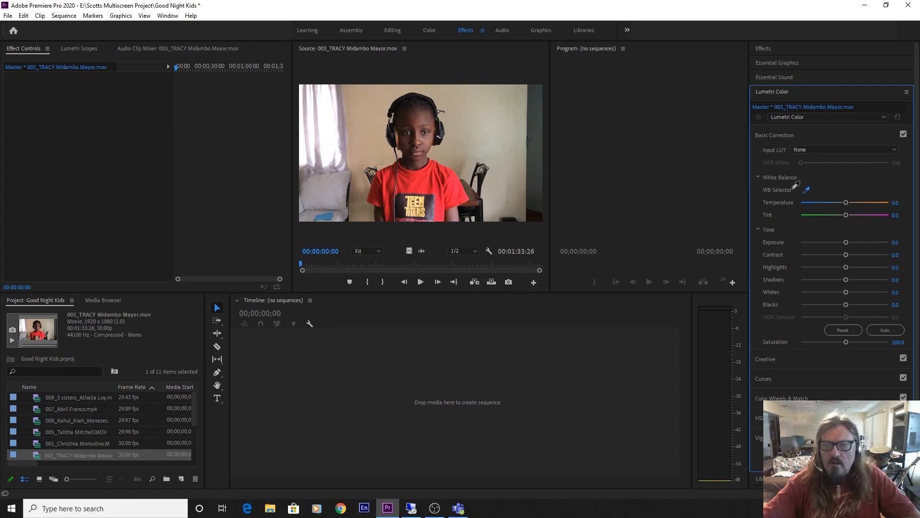
pyautogui.click(328, 194)
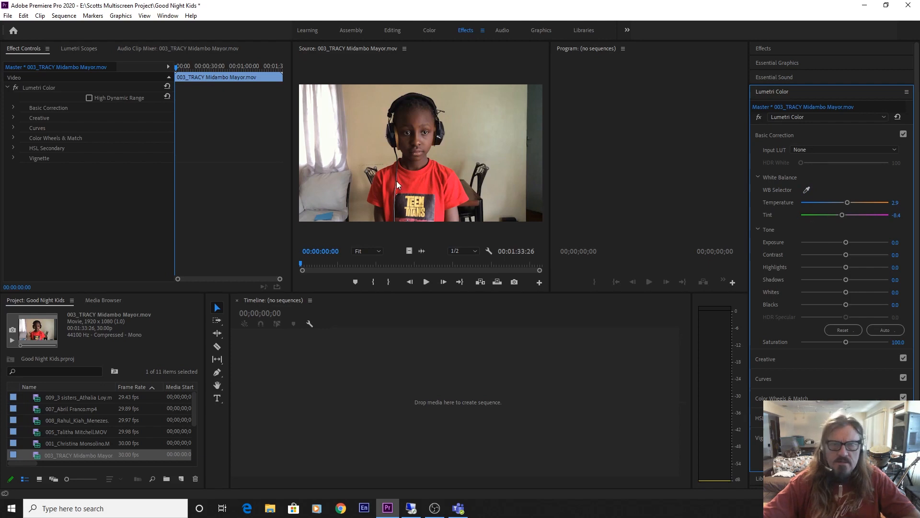
pyautogui.scroll(-3, 73, 404)
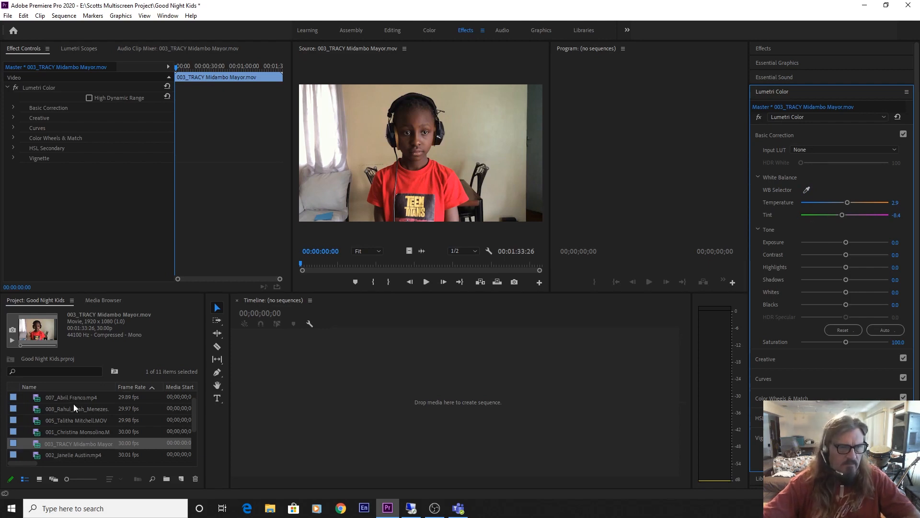
pyautogui.doubleClick(68, 433)
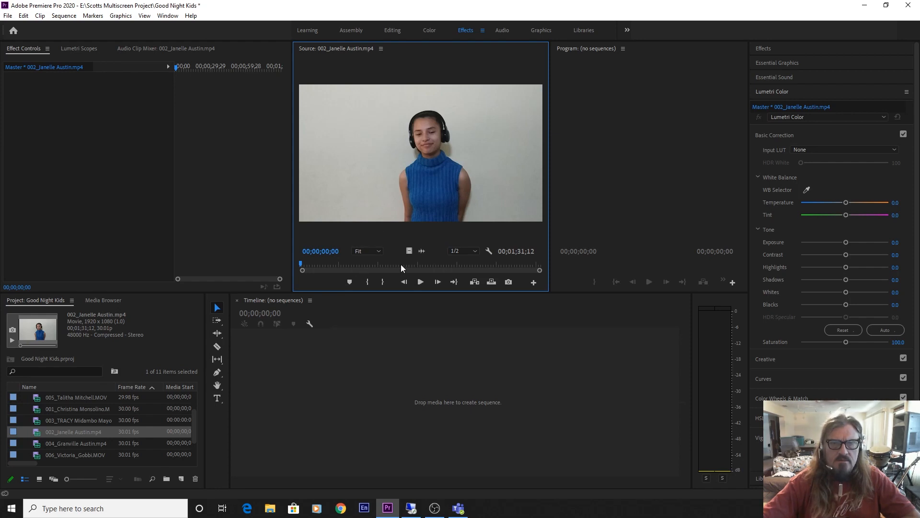
# Preview clip 002 around 00;00;52, then warm its Temperature to 14.1 with Tint left at 0.0
pyautogui.moveTo(399, 266); pyautogui.dragTo(438, 267)
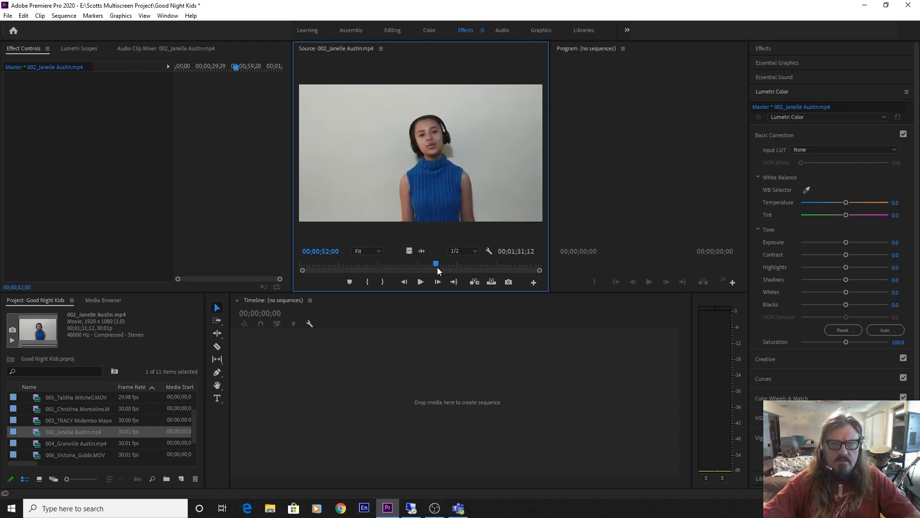
pyautogui.press('space')
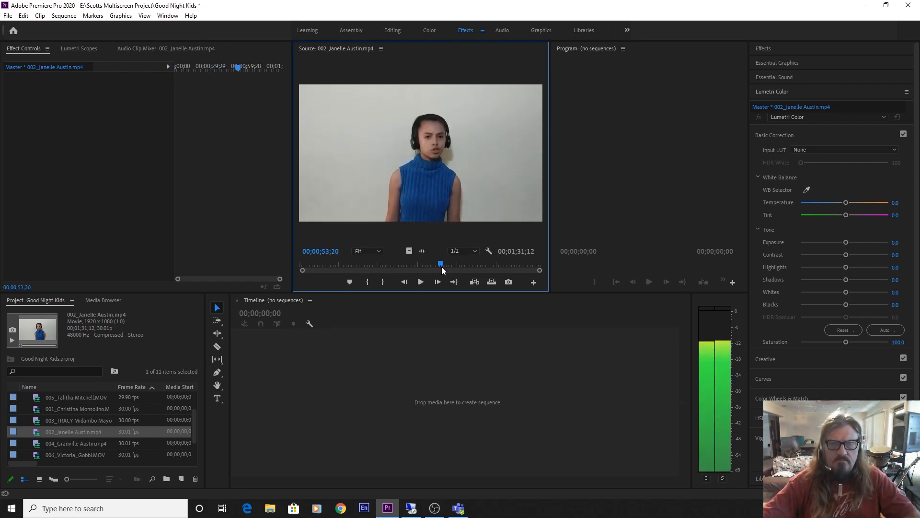
pyautogui.moveTo(442, 266); pyautogui.dragTo(441, 266)
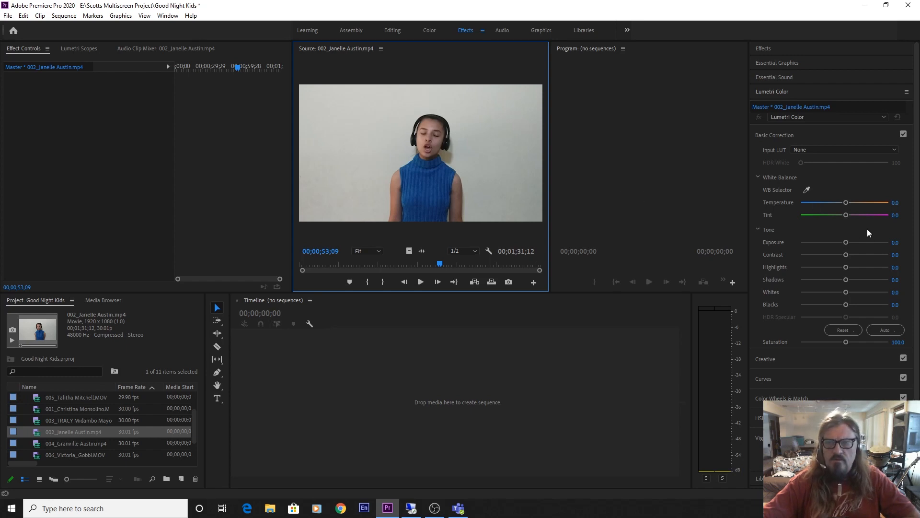
pyautogui.moveTo(846, 202)
pyautogui.mouseDown()
pyautogui.moveTo(861, 204)
pyautogui.moveTo(850, 205)
pyautogui.mouseUp()
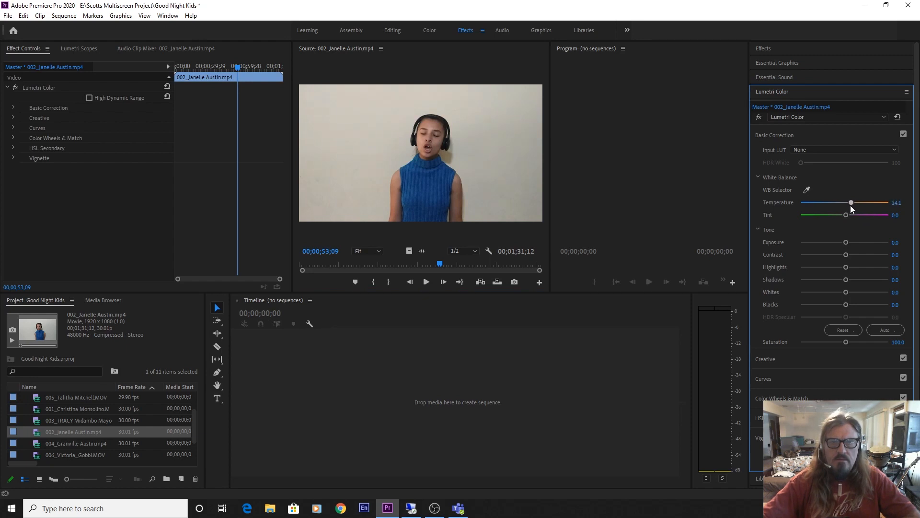
pyautogui.moveTo(845, 214); pyautogui.dragTo(846, 219)
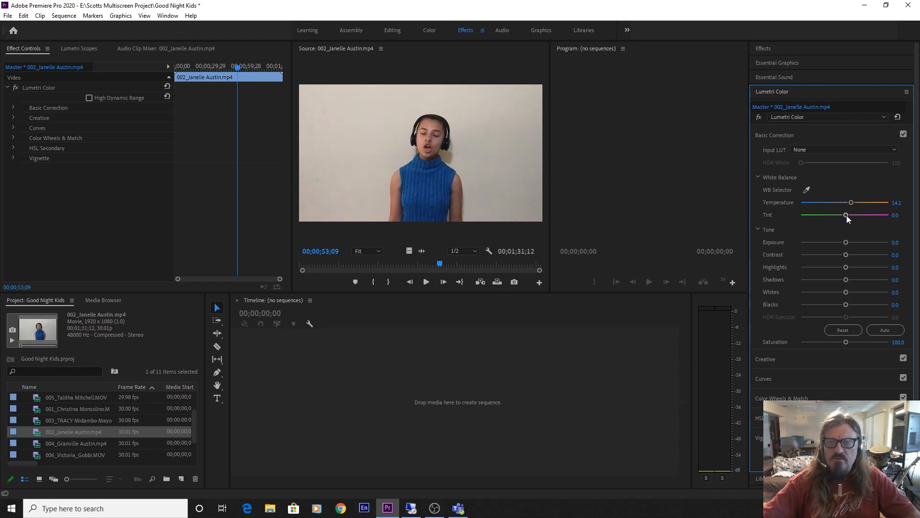
# Give clip 004 Auto tone correction, Exposure 2.6 and Temperature 12.0 in Lumetri Color
pyautogui.doubleClick(72, 443)
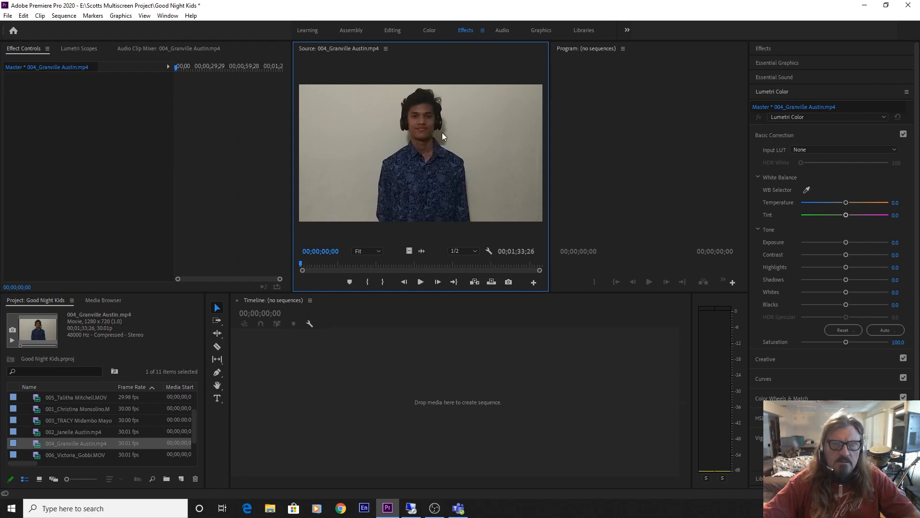
pyautogui.click(886, 329)
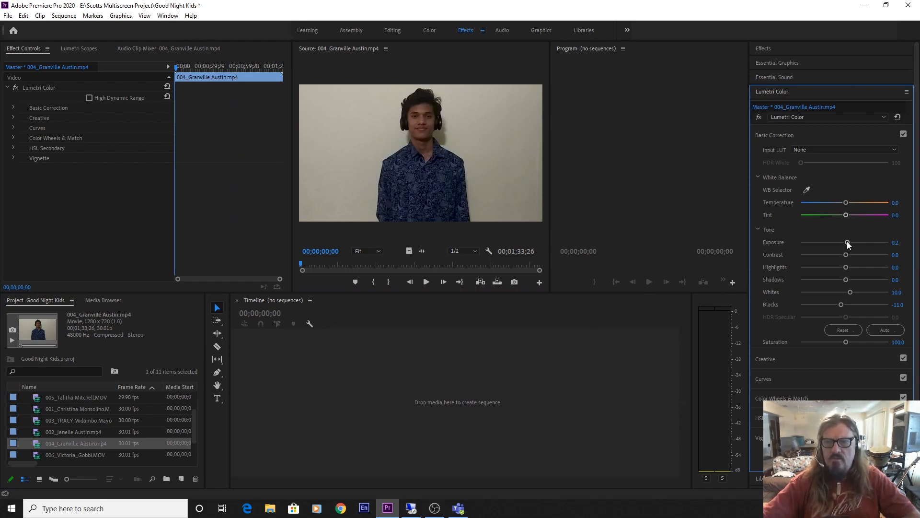
pyautogui.moveTo(847, 241); pyautogui.dragTo(870, 245)
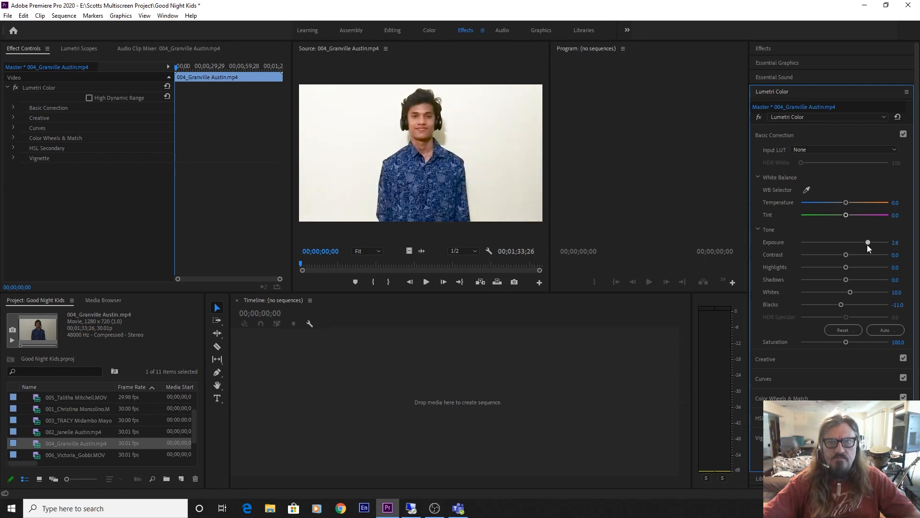
pyautogui.moveTo(847, 201); pyautogui.dragTo(856, 203)
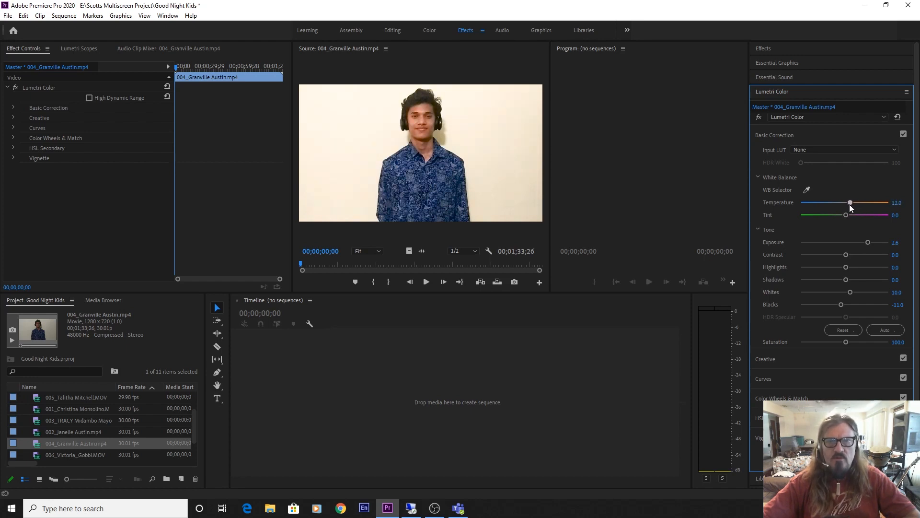
# White-balance clip 006 by sampling the wall, then ease its Temperature to -15.2
pyautogui.doubleClick(63, 454)
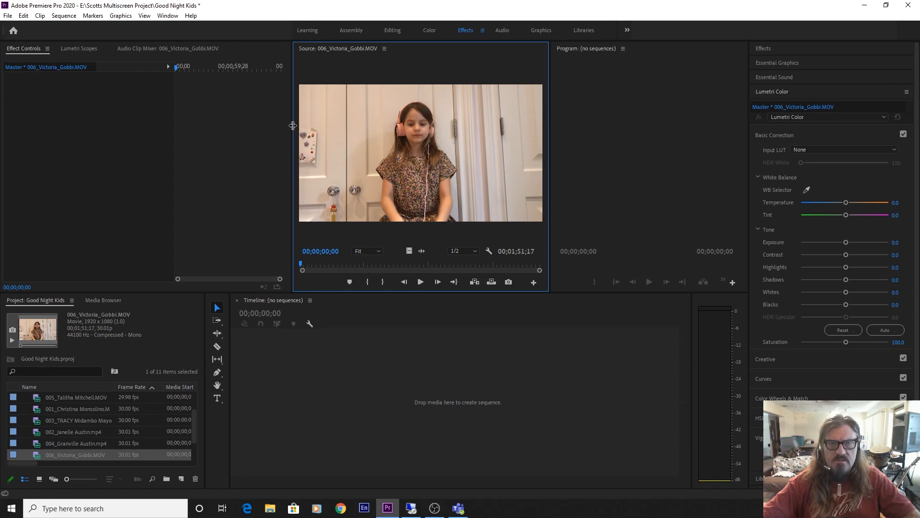
pyautogui.click(807, 190)
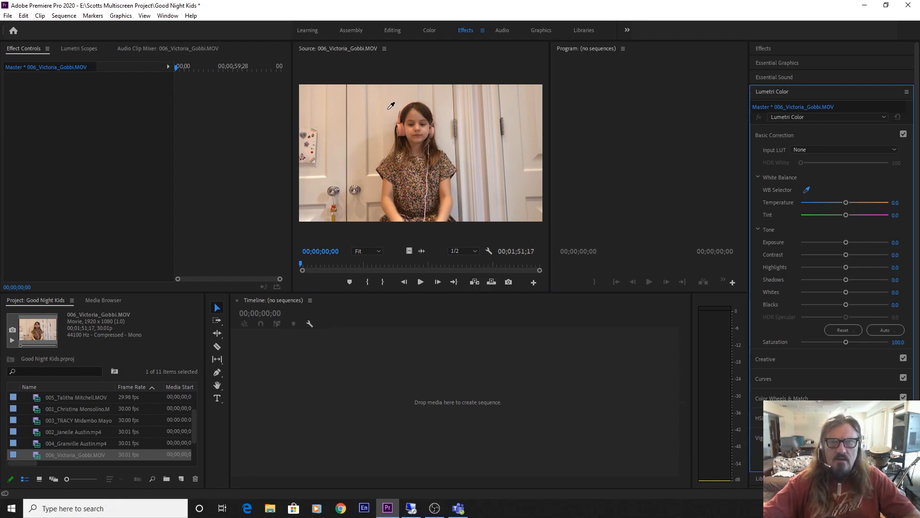
pyautogui.click(378, 131)
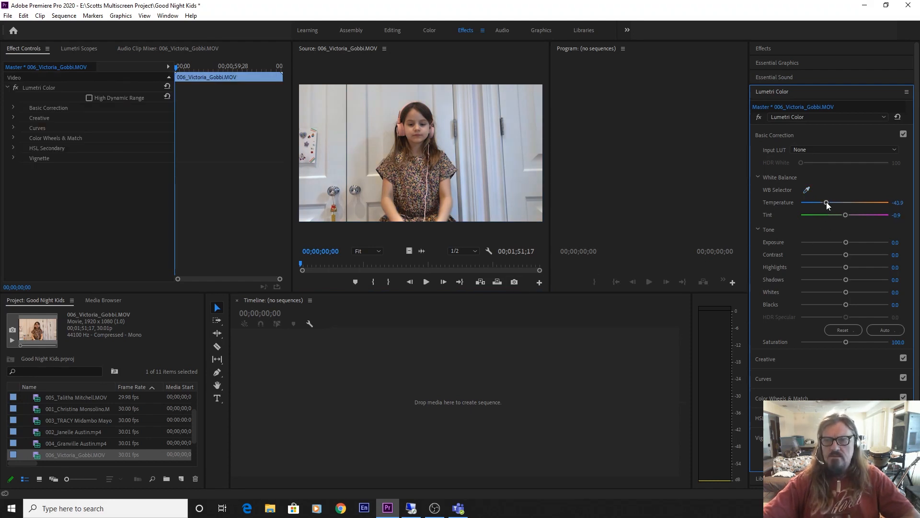
pyautogui.moveTo(827, 203); pyautogui.dragTo(839, 209)
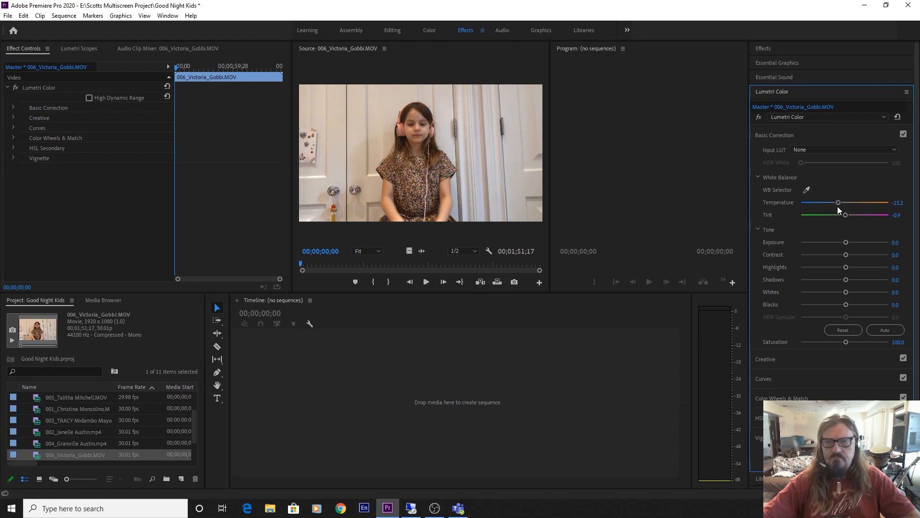
# Widen the Project panel's Name column so full clip names show
pyautogui.moveTo(194, 424); pyautogui.dragTo(191, 451)
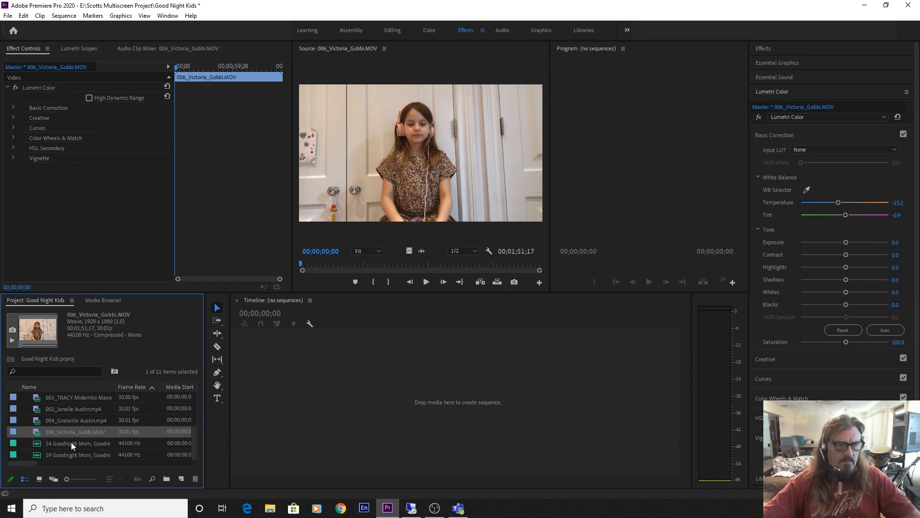
pyautogui.scroll(3, 81, 421)
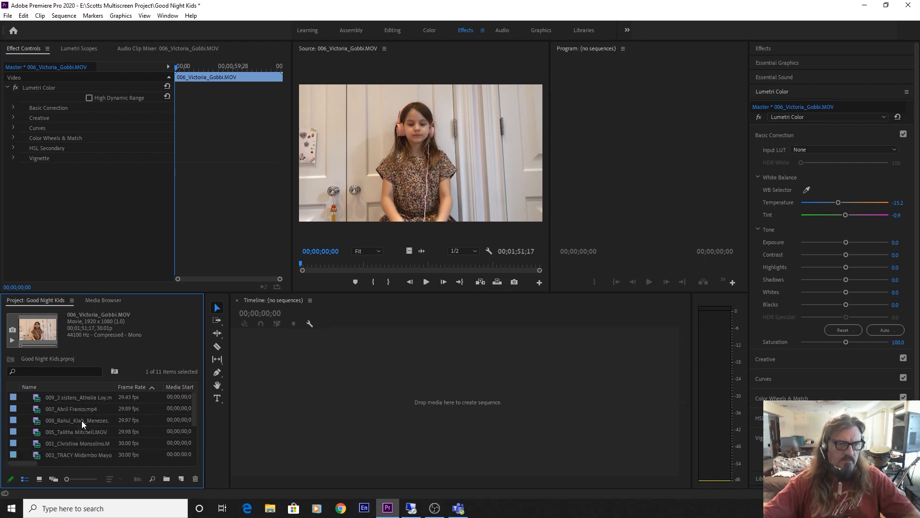
pyautogui.scroll(-3, 81, 418)
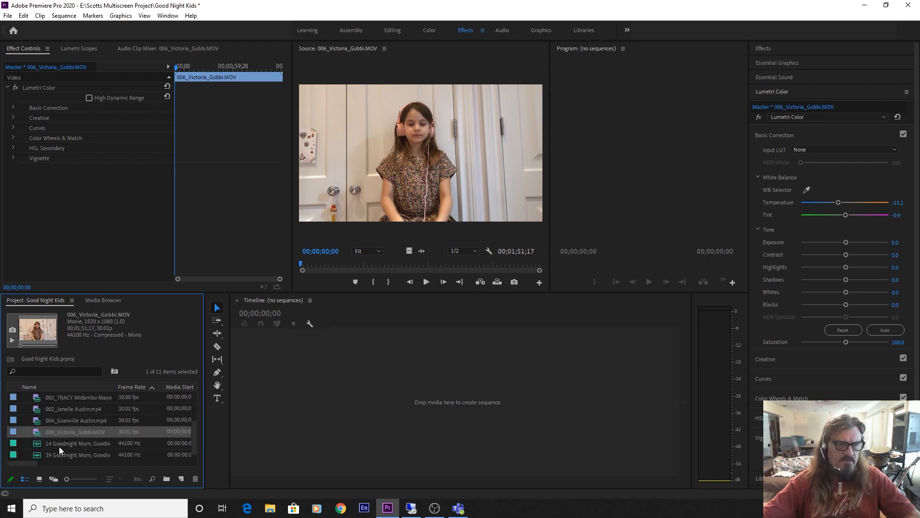
pyautogui.moveTo(118, 386)
pyautogui.mouseDown()
pyautogui.moveTo(166, 387)
pyautogui.moveTo(180, 396)
pyautogui.moveTo(166, 398)
pyautogui.moveTo(182, 398)
pyautogui.moveTo(120, 402)
pyautogui.mouseUp()
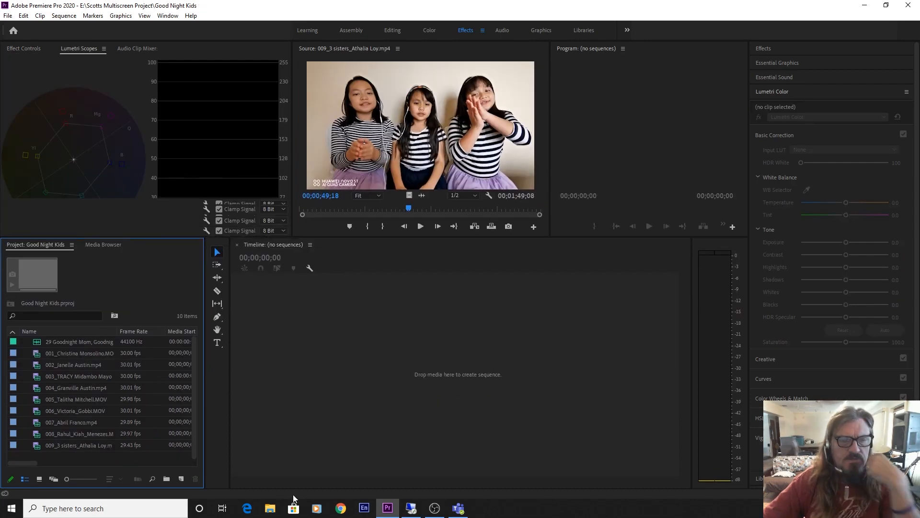
# Create a new sequence from clip 001 and drop clip 002 onto track V2
pyautogui.click(39, 353)
pyautogui.moveTo(365, 372); pyautogui.dragTo(365, 371)
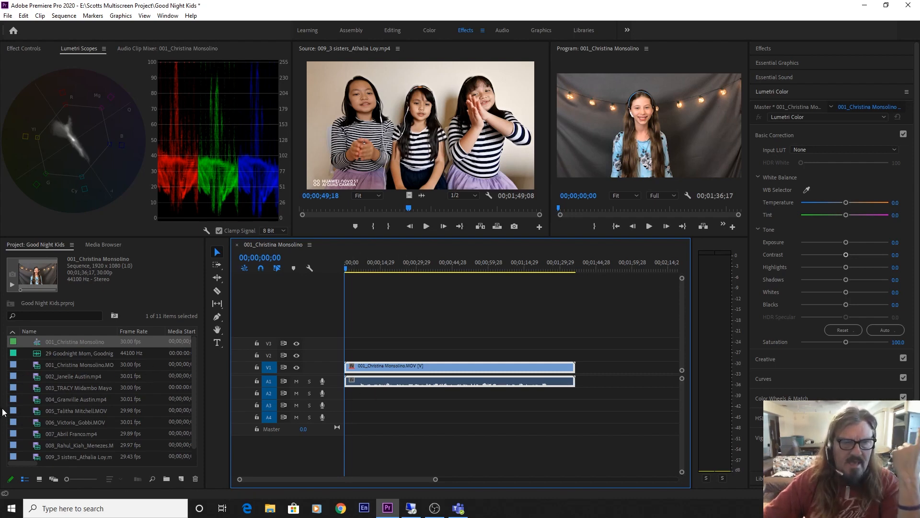
pyautogui.moveTo(33, 375); pyautogui.dragTo(346, 358)
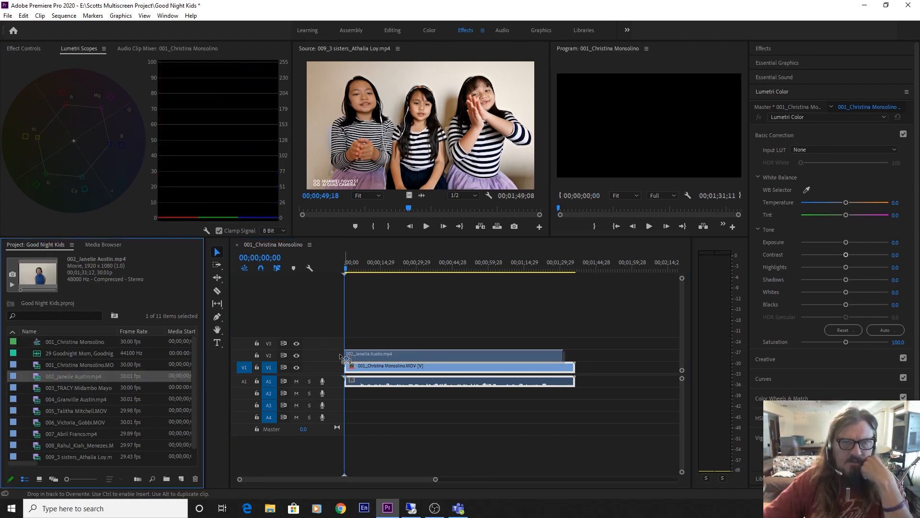
pyautogui.moveTo(345, 359); pyautogui.dragTo(340, 355)
# Preview clip 002, undo its V2 placement, and reselect it in the project list
pyautogui.doubleClick(374, 354)
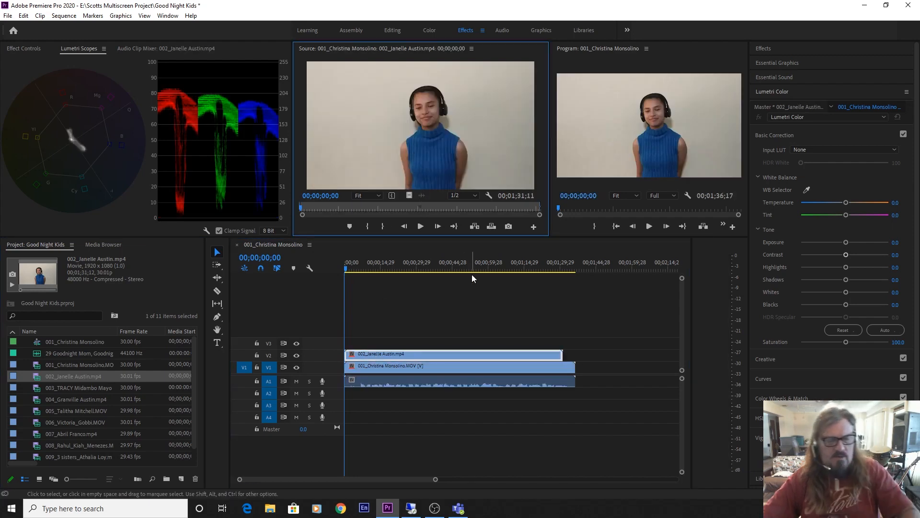
pyautogui.hotkey('ctrl', 'z')
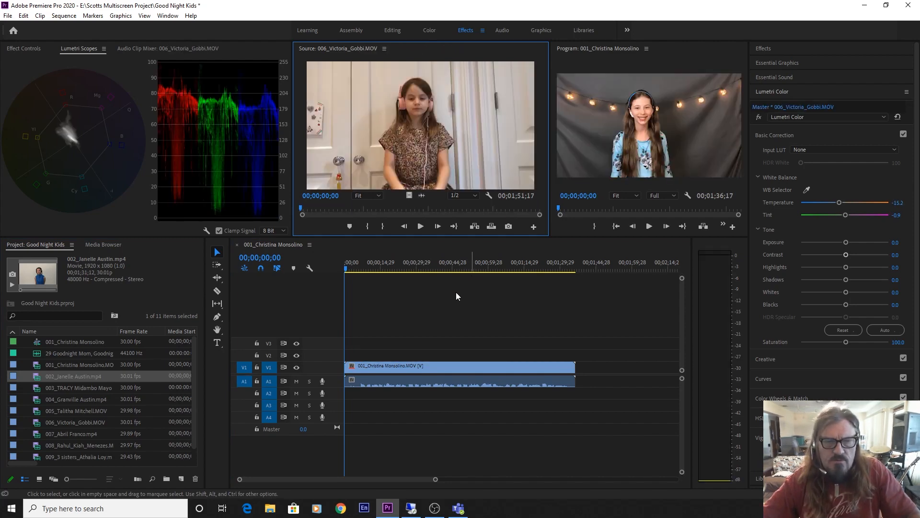
pyautogui.click(36, 379)
pyautogui.scroll(-1, 89, 398)
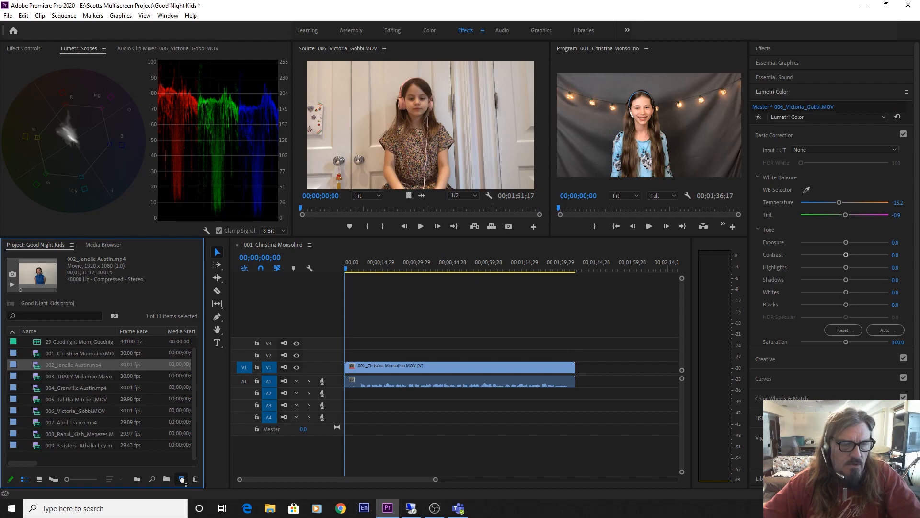
# Create a separate sequence from clip 002 and copy its clip from V1
pyautogui.moveTo(182, 480); pyautogui.dragTo(182, 479)
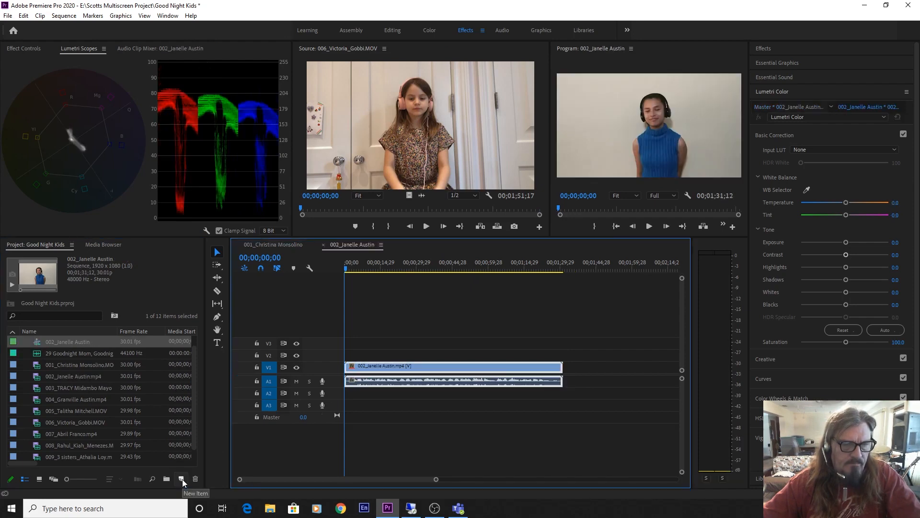
pyautogui.rightClick(406, 366)
pyautogui.click(428, 39)
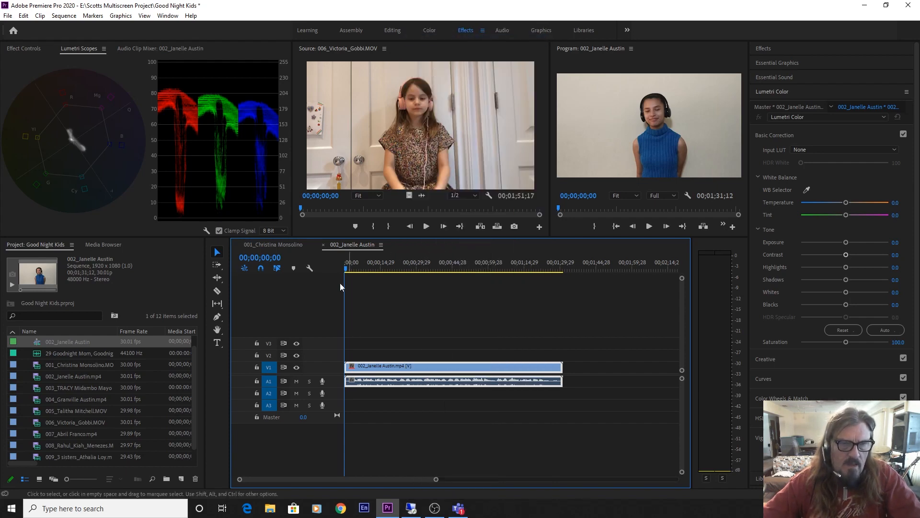
# Rename the clip 001 sequence to FINAL, then return the timeline to the clip 002 sequence
pyautogui.click(275, 245)
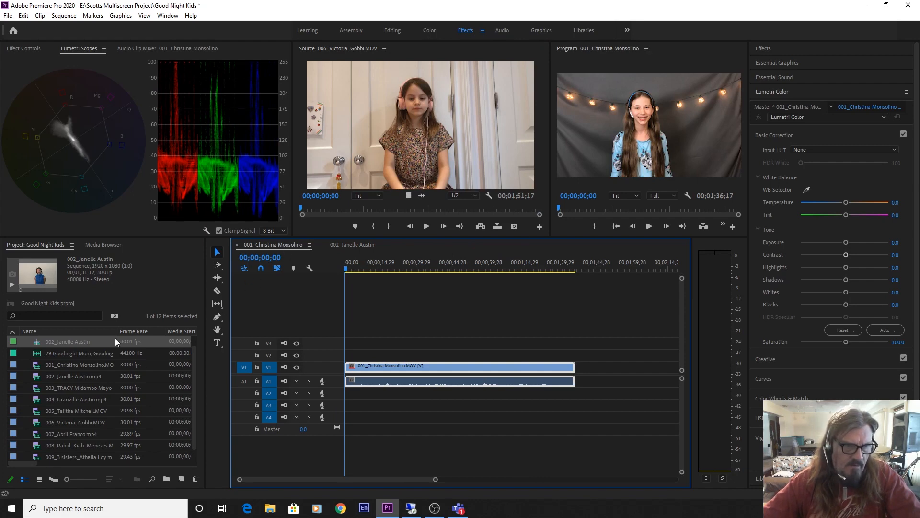
pyautogui.scroll(1, 96, 360)
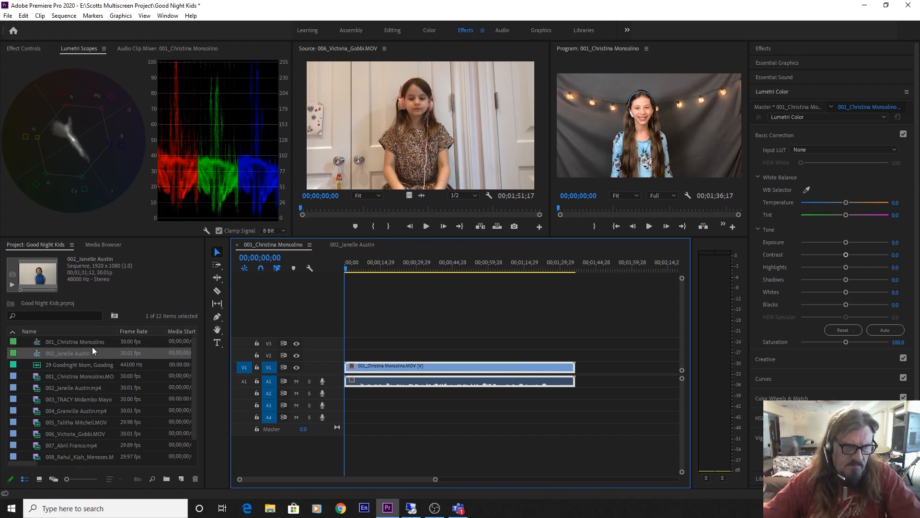
pyautogui.click(67, 342)
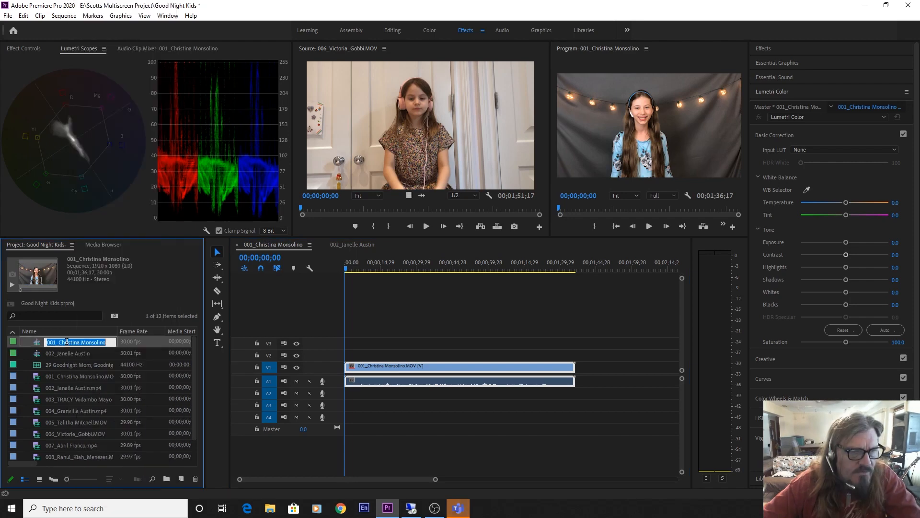
pyautogui.write('F')
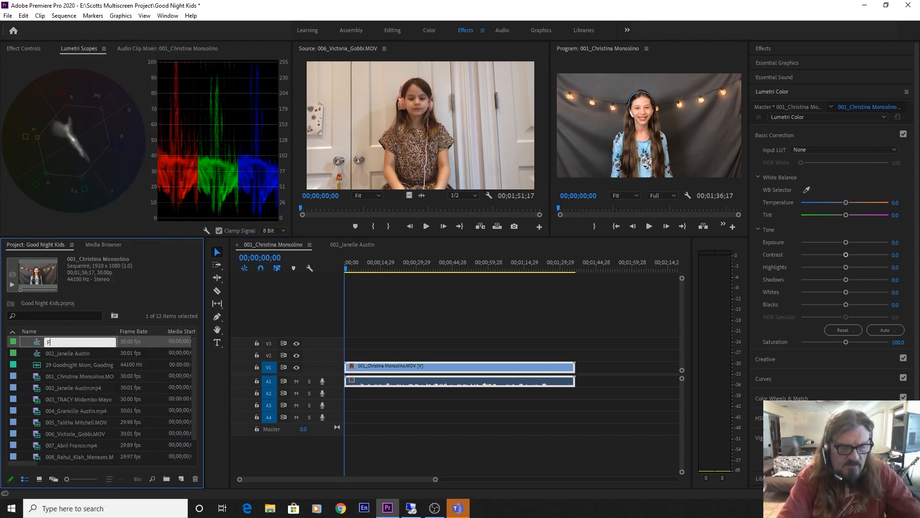
pyautogui.write('INAL')
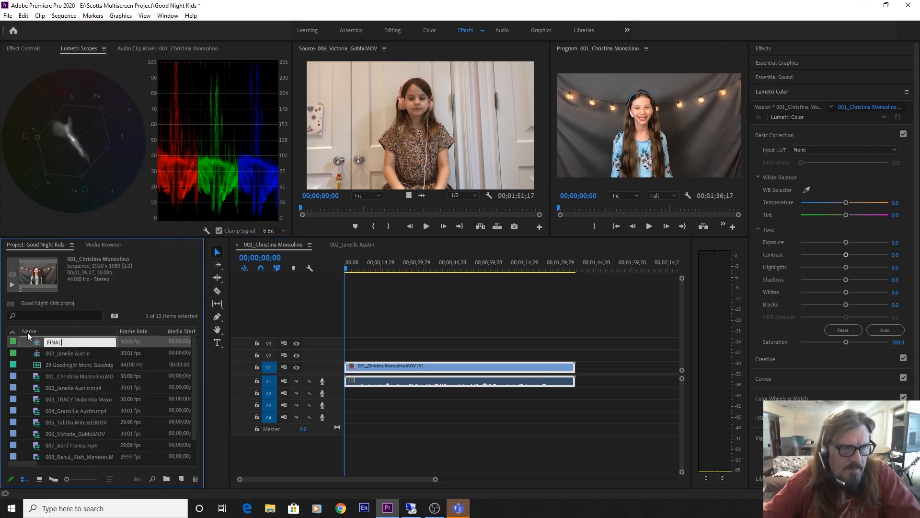
pyautogui.press('Return')
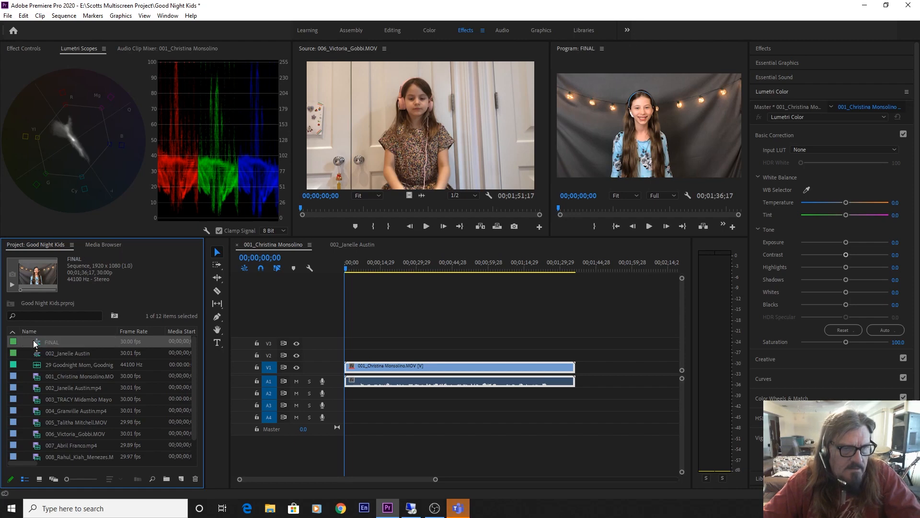
pyautogui.click(59, 352)
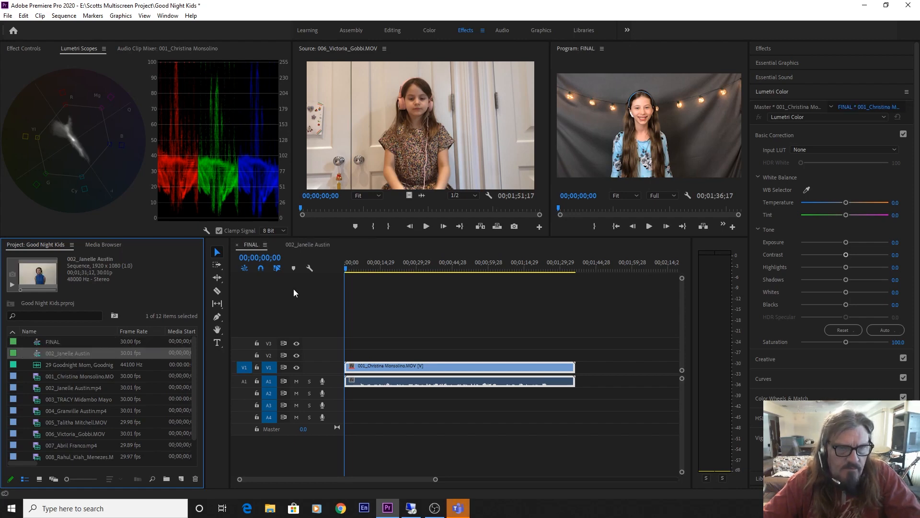
pyautogui.click(308, 245)
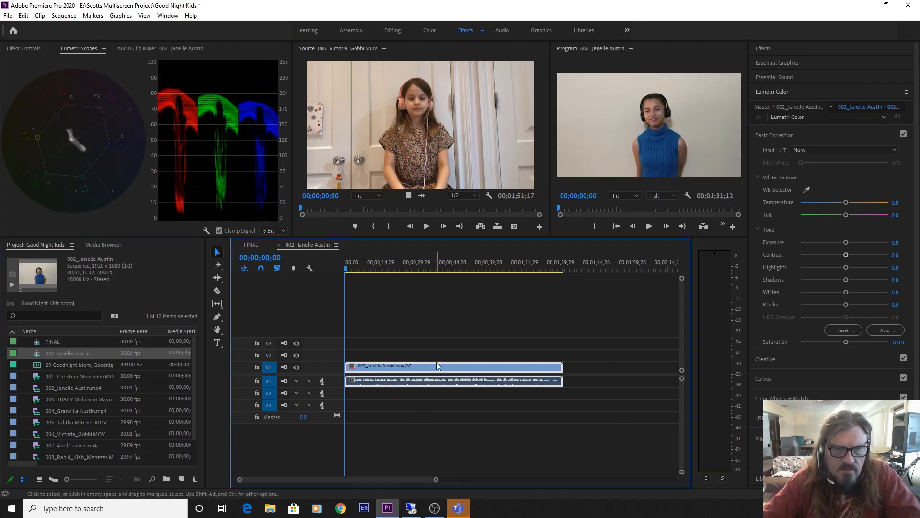
# Copy the colour-corrected clip 002 and bring up the FINAL sequence
pyautogui.rightClick(437, 363)
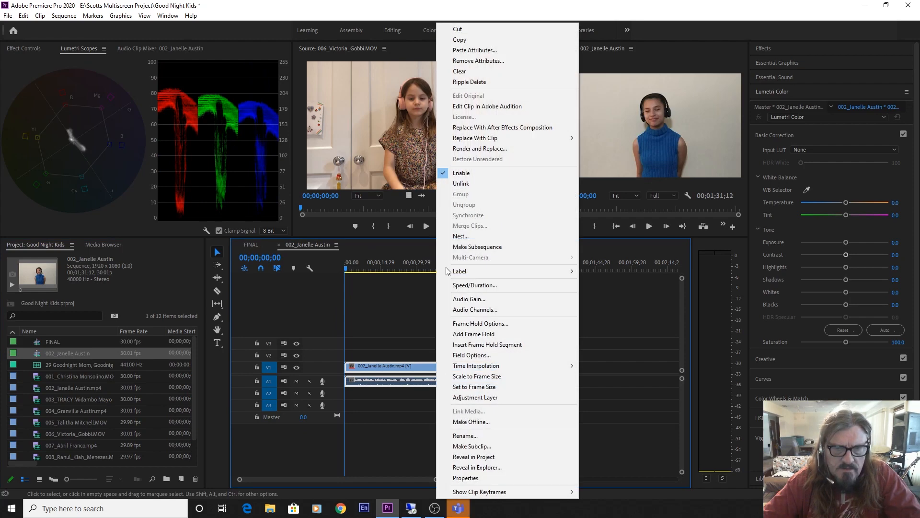
pyautogui.click(473, 40)
pyautogui.click(57, 339)
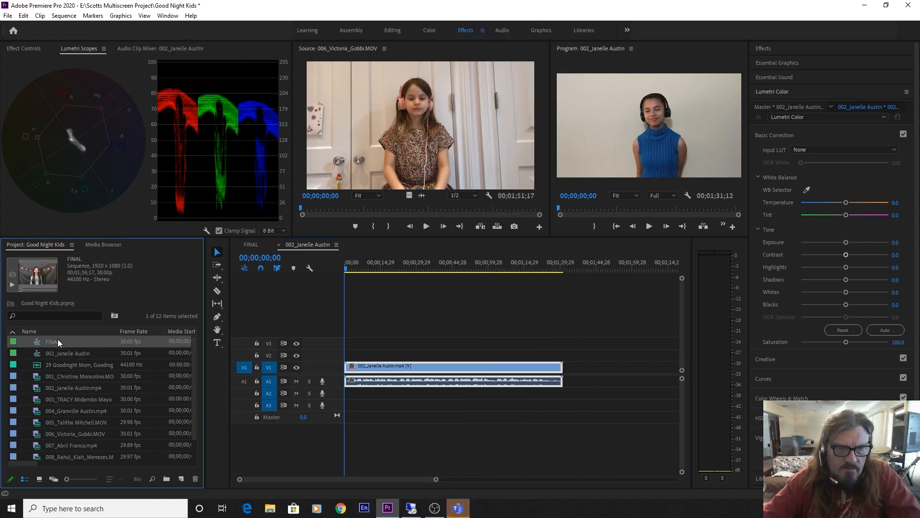
pyautogui.click(56, 344)
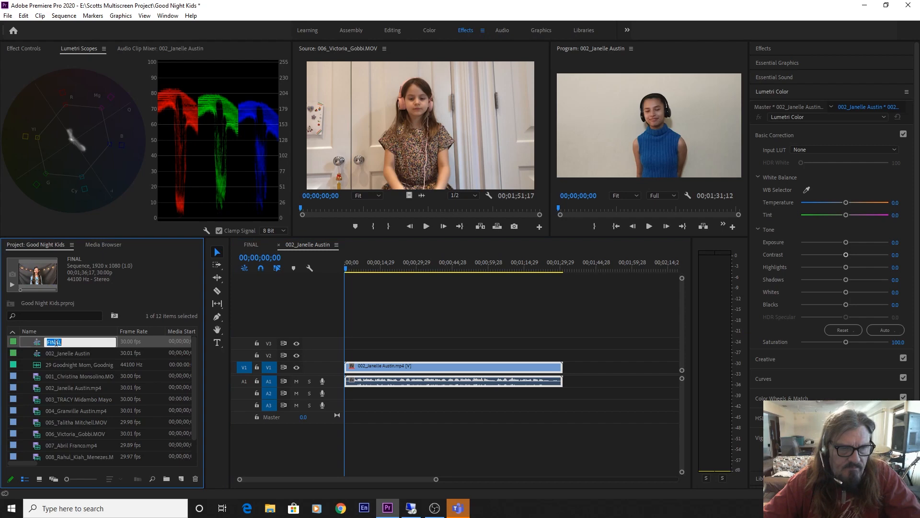
pyautogui.click(37, 343)
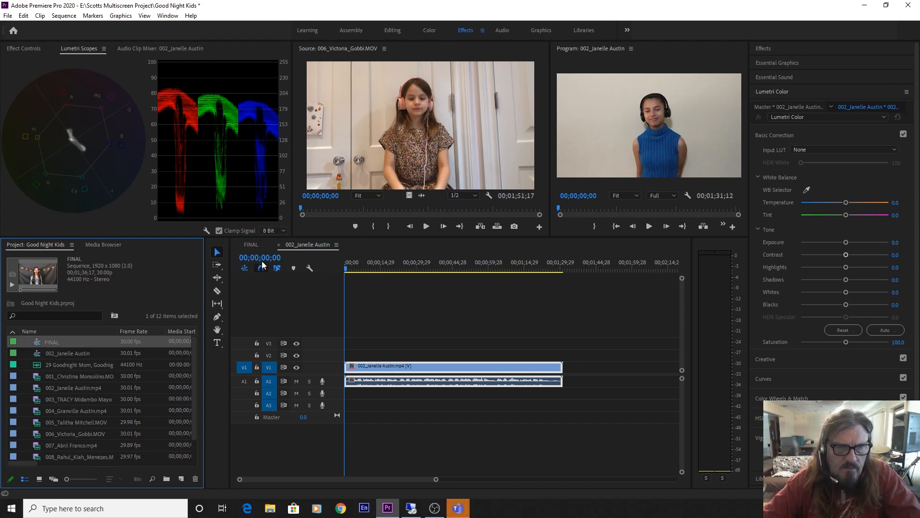
pyautogui.click(254, 243)
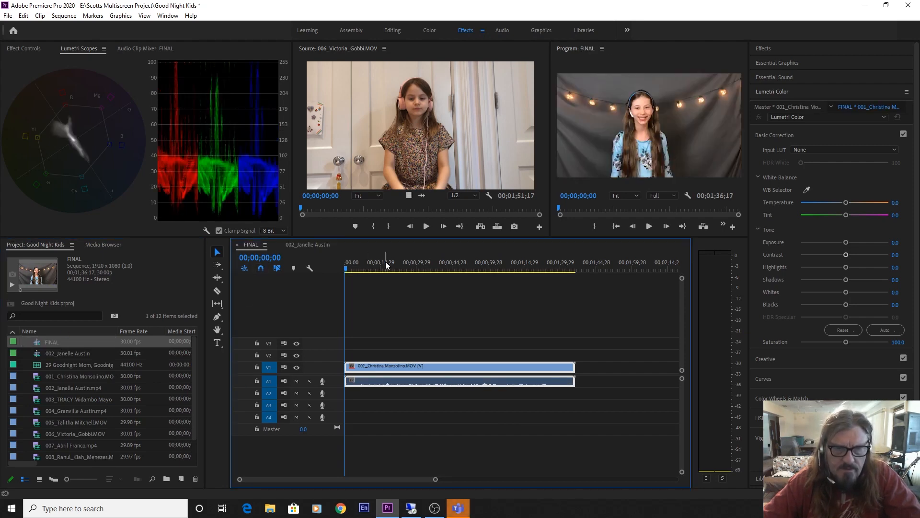
# Paste clip 002 after clip 001 on V1, making FINAL 00;03;15;12 long
pyautogui.click(594, 269)
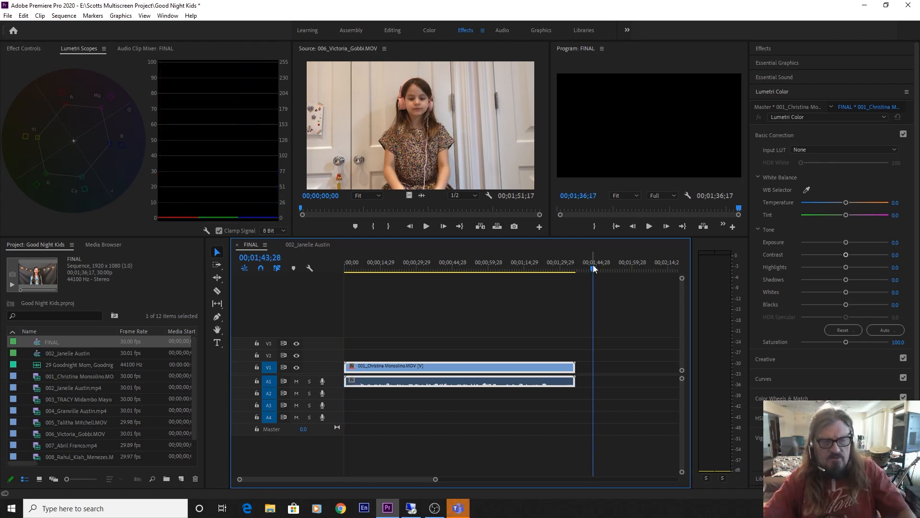
pyautogui.hotkey('ctrl', 'v')
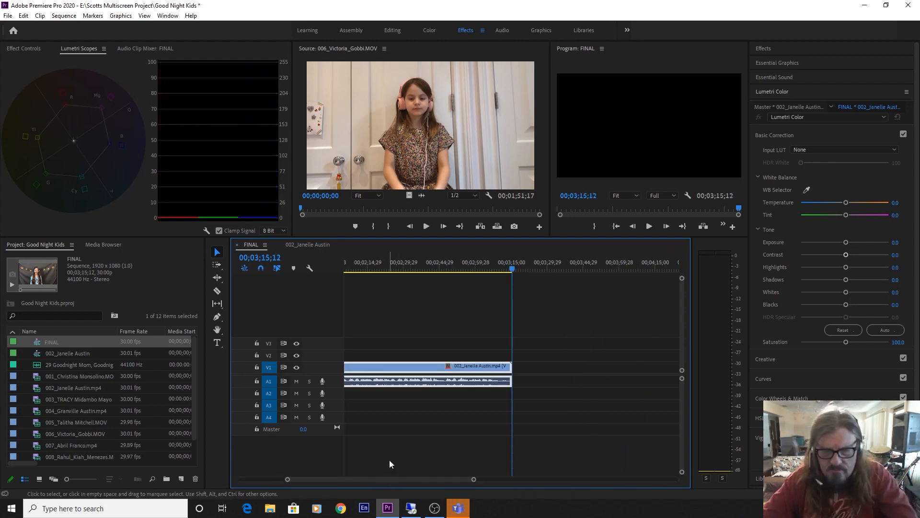
pyautogui.press('\\')
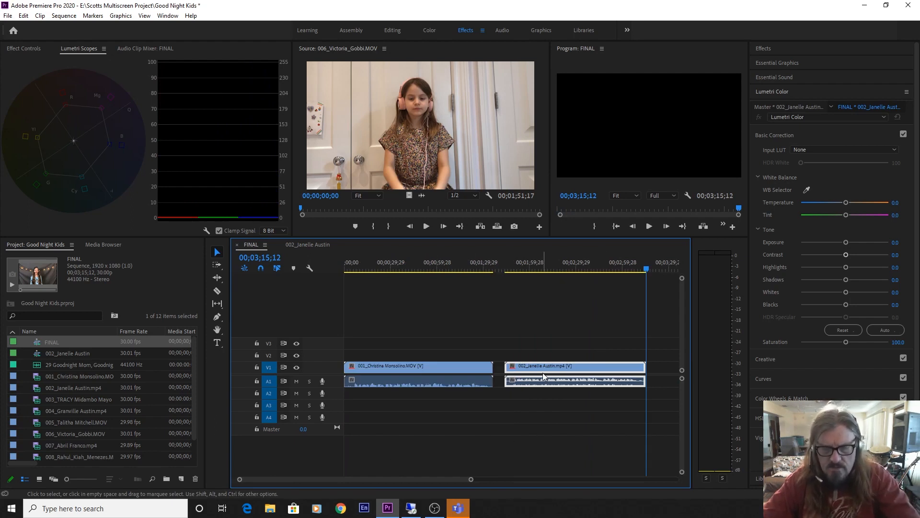
pyautogui.press('=')
pyautogui.press('=')
pyautogui.press('=')
pyautogui.press('=')
pyautogui.press('-')
pyautogui.press('-')
pyautogui.press('-')
pyautogui.press('-')
pyautogui.press('-')
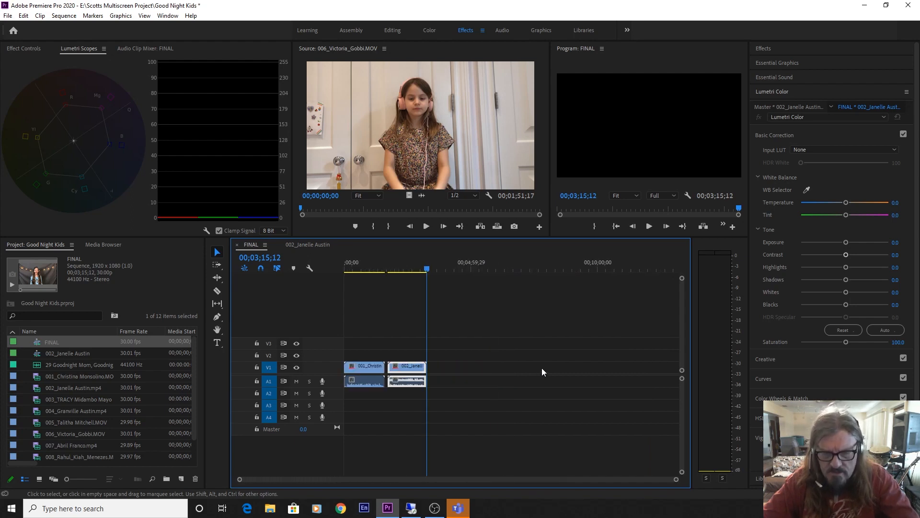
pyautogui.press('\\')
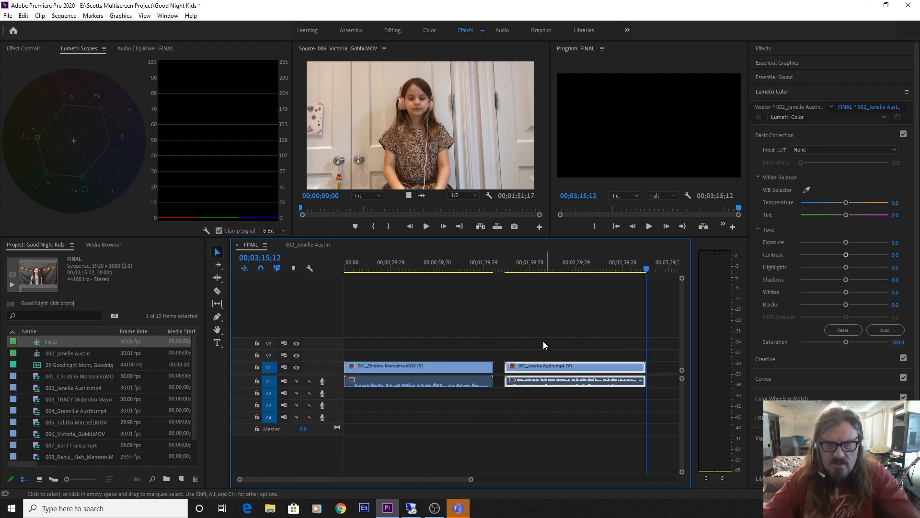
# Move clip 002 onto V2 at 00;00 and drop clip 003 onto V3 at the start
pyautogui.moveTo(558, 372); pyautogui.dragTo(393, 357)
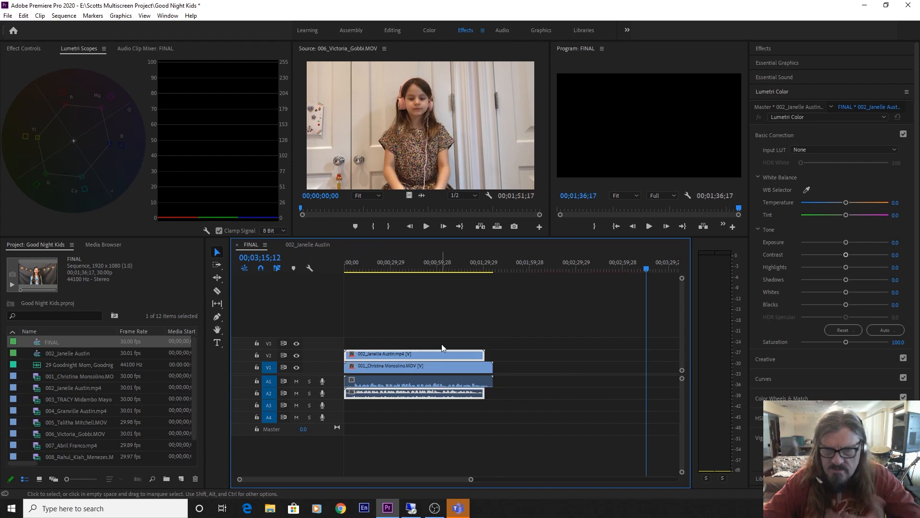
pyautogui.click(39, 399)
pyautogui.moveTo(39, 399)
pyautogui.mouseDown()
pyautogui.moveTo(335, 333)
pyautogui.moveTo(331, 349)
pyautogui.moveTo(324, 345)
pyautogui.mouseUp()
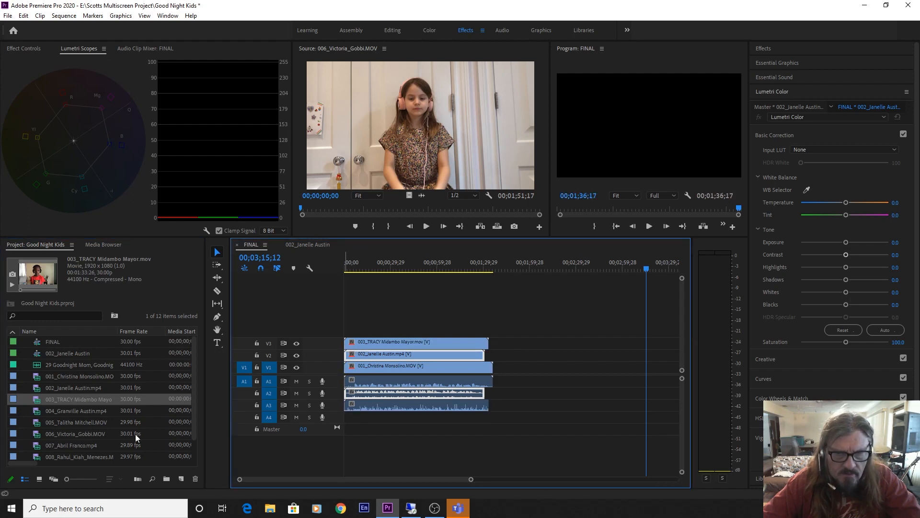
pyautogui.moveTo(36, 412); pyautogui.dragTo(54, 406)
# Preview clip 004 and build a new sequence from it, opened in the timeline
pyautogui.doubleClick(38, 411)
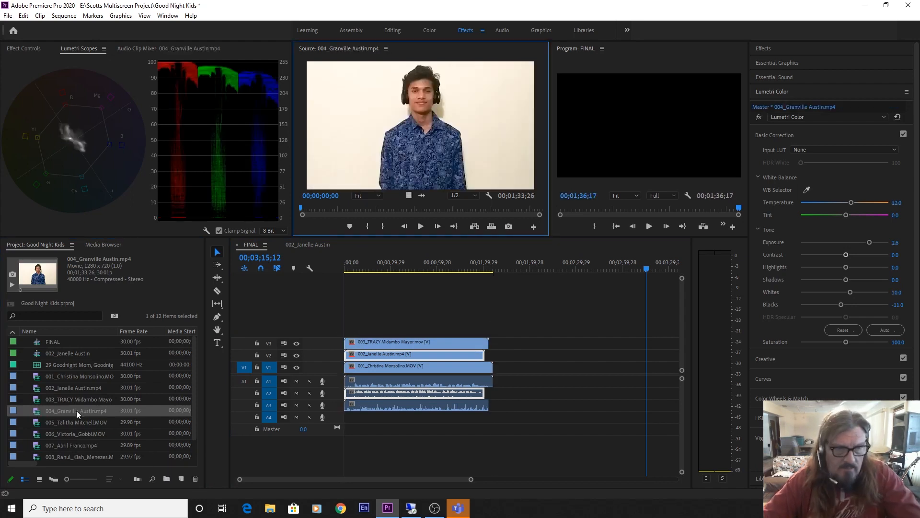
pyautogui.moveTo(42, 411); pyautogui.dragTo(186, 481)
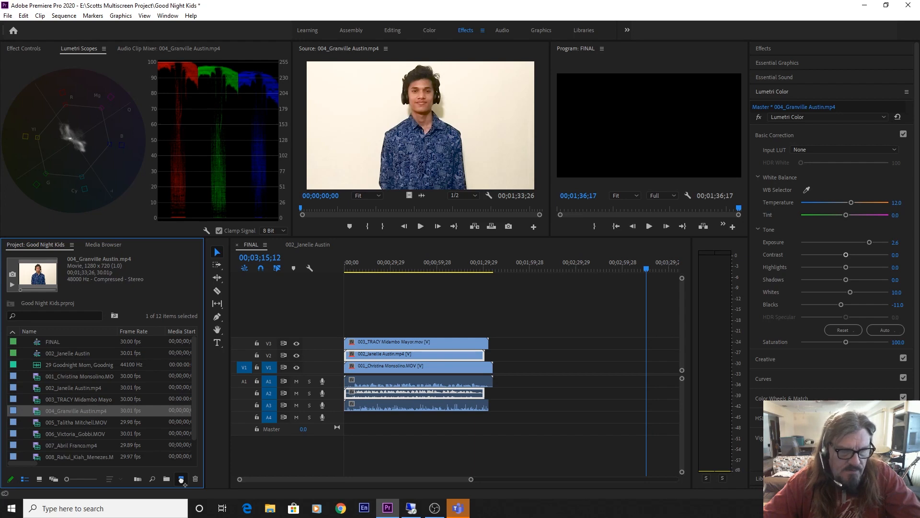
pyautogui.moveTo(182, 481); pyautogui.dragTo(182, 479)
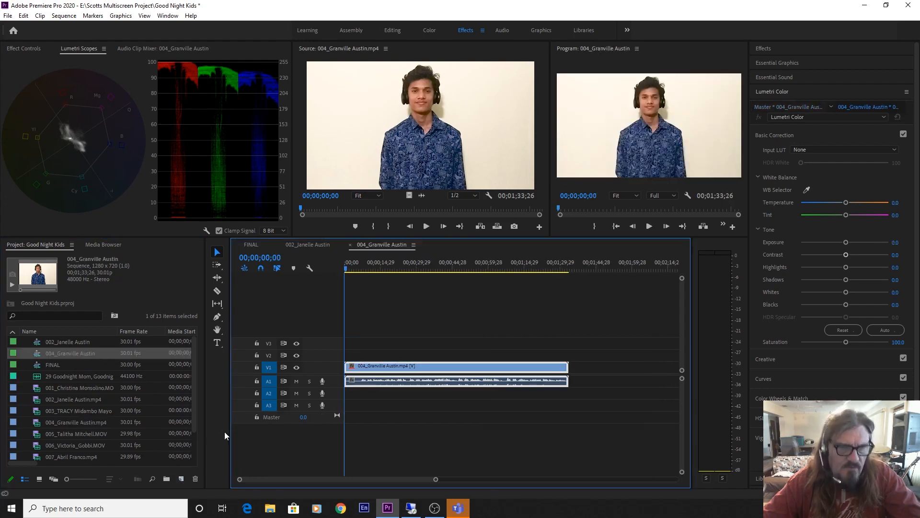
# Copy the colour-corrected clip 004 and paste it into FINAL past the stacked clips
pyautogui.rightClick(442, 367)
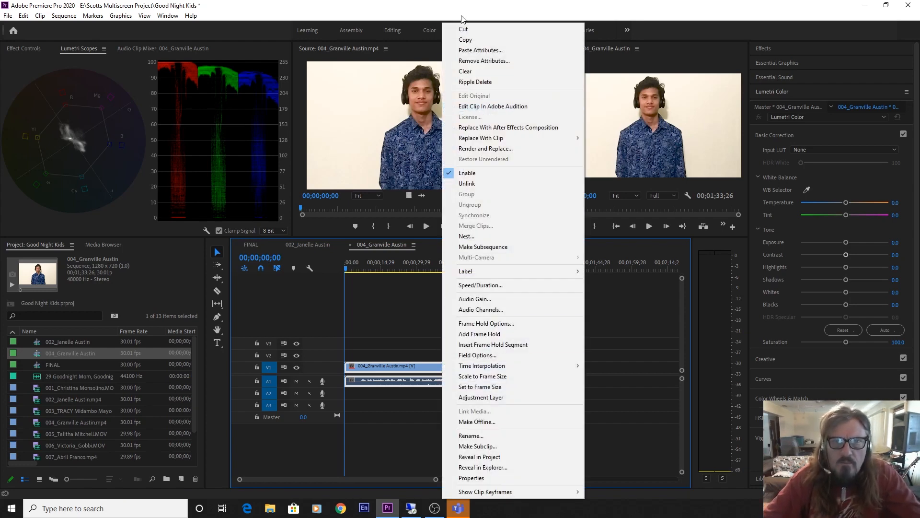
pyautogui.click(465, 39)
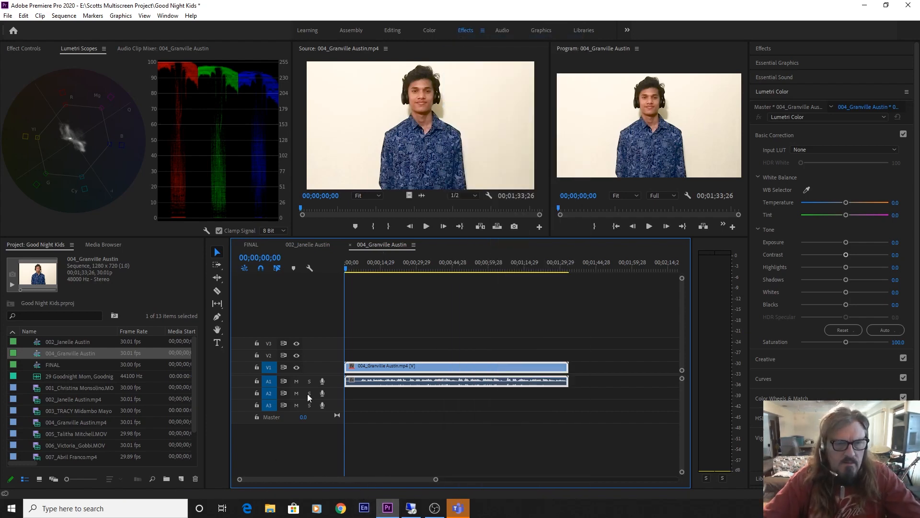
pyautogui.click(252, 244)
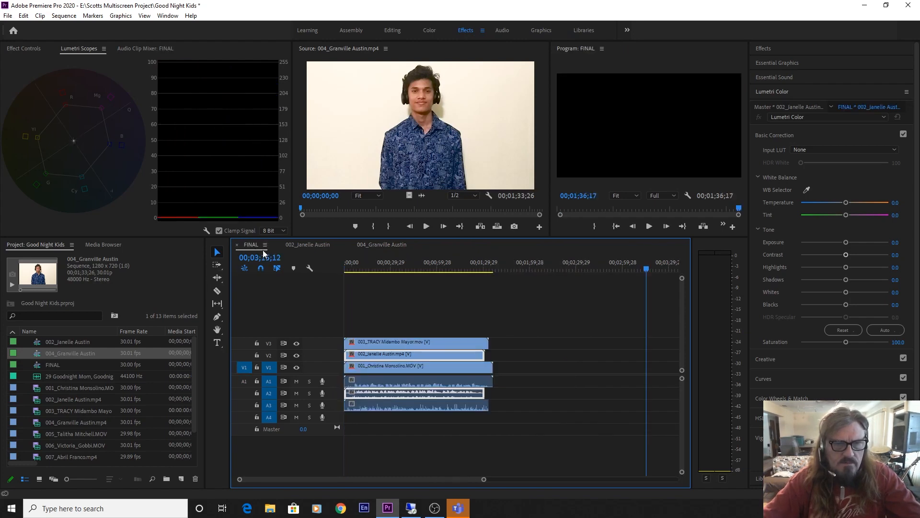
pyautogui.moveTo(510, 268); pyautogui.dragTo(506, 268)
pyautogui.hotkey('ctrl', 'v')
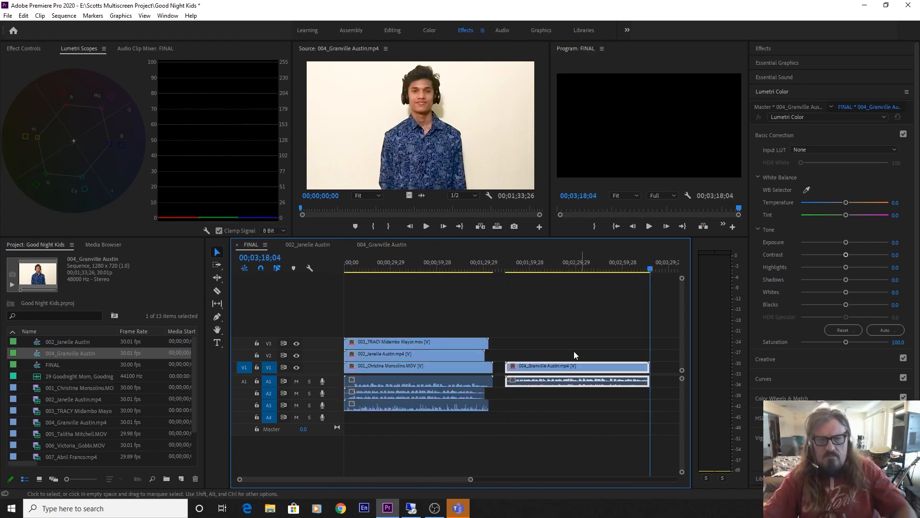
# Move clip 004's video onto V4 and its audio onto A4 at the sequence start
pyautogui.moveTo(569, 368); pyautogui.dragTo(573, 325)
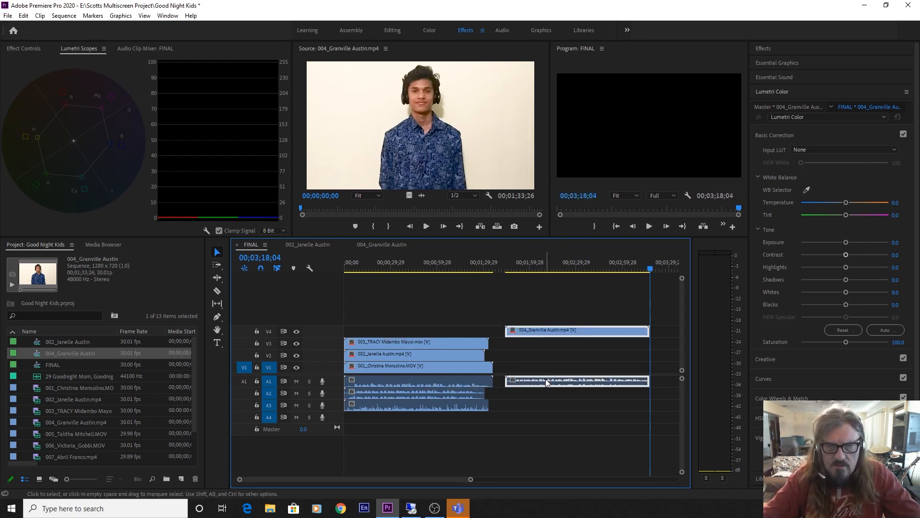
pyautogui.moveTo(529, 384); pyautogui.dragTo(367, 335)
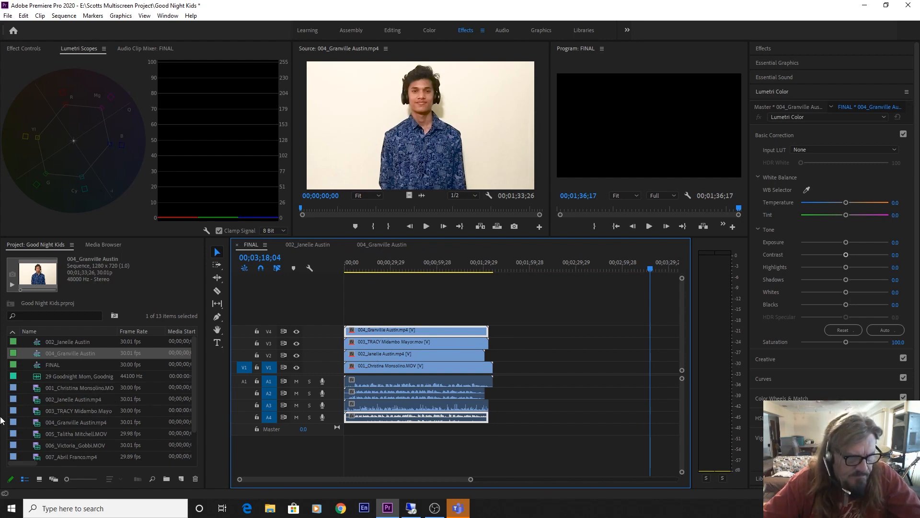
pyautogui.click(37, 434)
# Make a sequence from clip 005 and copy its colour-corrected clip
pyautogui.moveTo(36, 440); pyautogui.dragTo(181, 482)
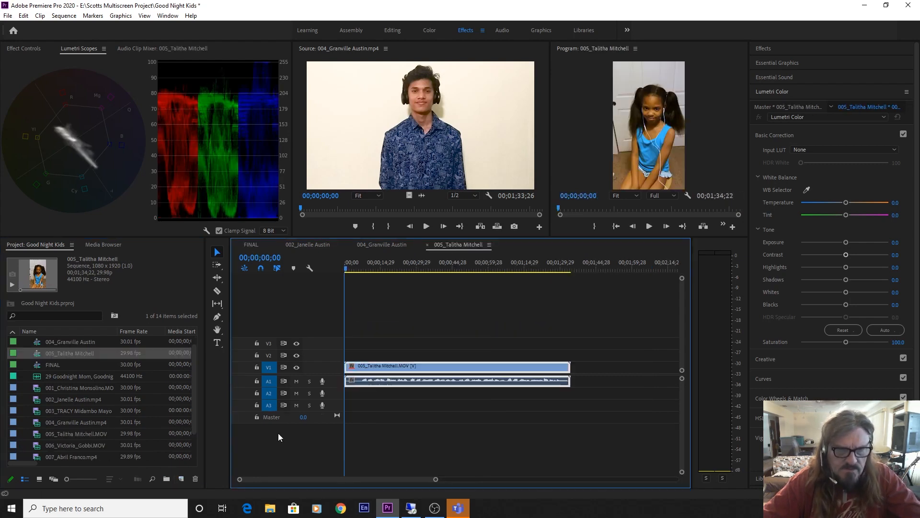
pyautogui.rightClick(429, 365)
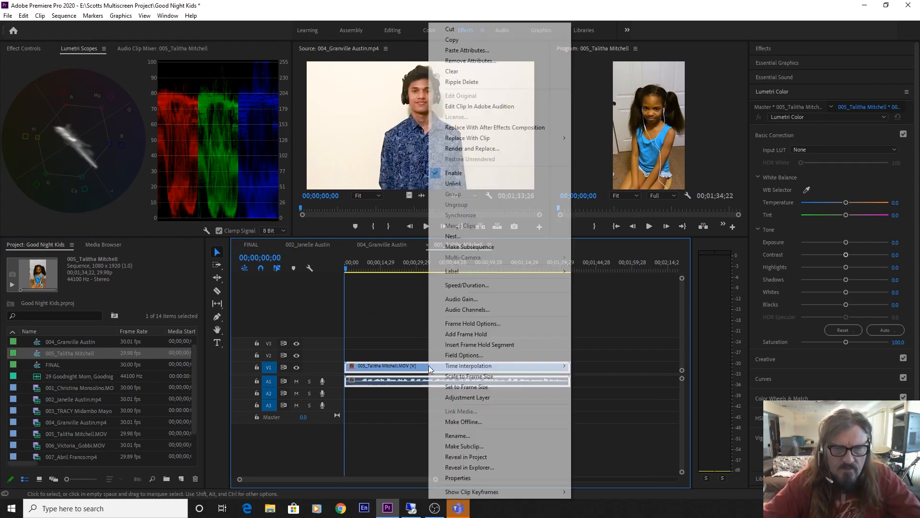
pyautogui.click(398, 358)
pyautogui.click(404, 367)
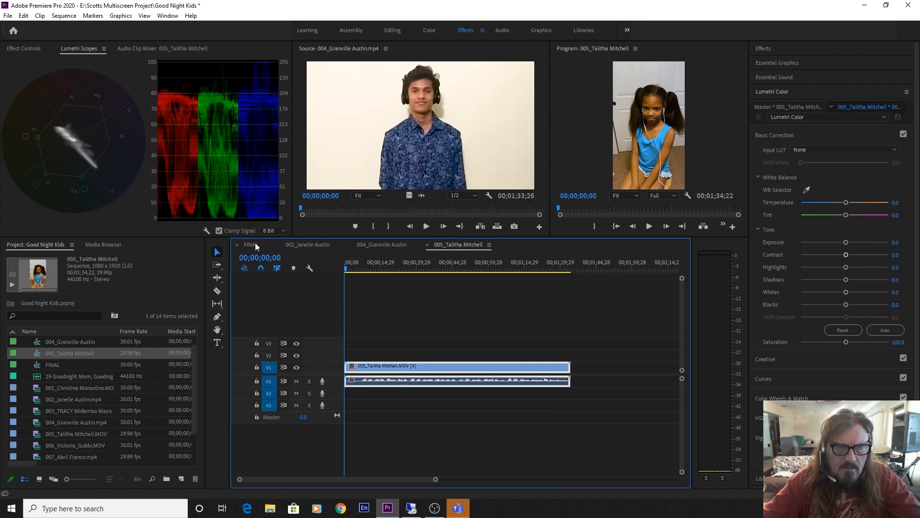
# Paste clip 005 into FINAL, moving its video to new V5 and audio to A5
pyautogui.click(255, 244)
pyautogui.moveTo(517, 267); pyautogui.dragTo(509, 272)
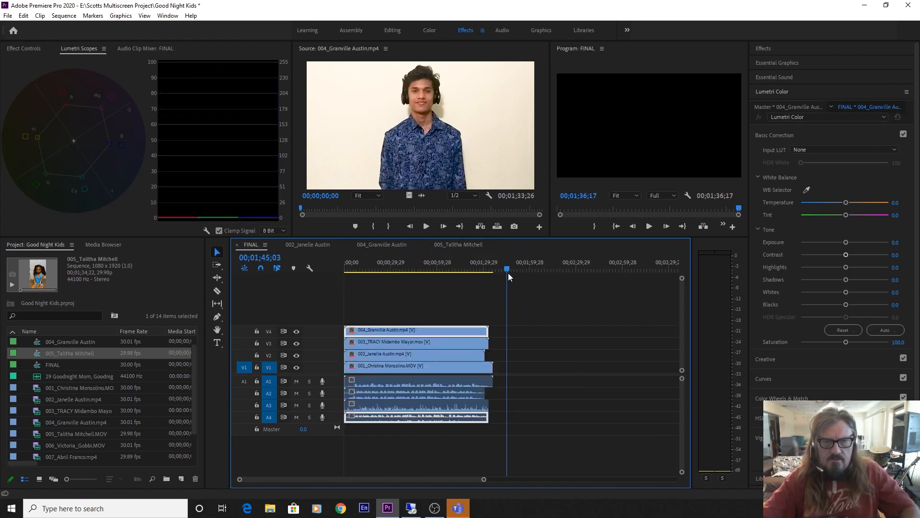
pyautogui.hotkey('ctrl', 'v')
pyautogui.moveTo(537, 364); pyautogui.dragTo(530, 430)
pyautogui.click(536, 312)
pyautogui.moveTo(531, 317); pyautogui.dragTo(379, 322)
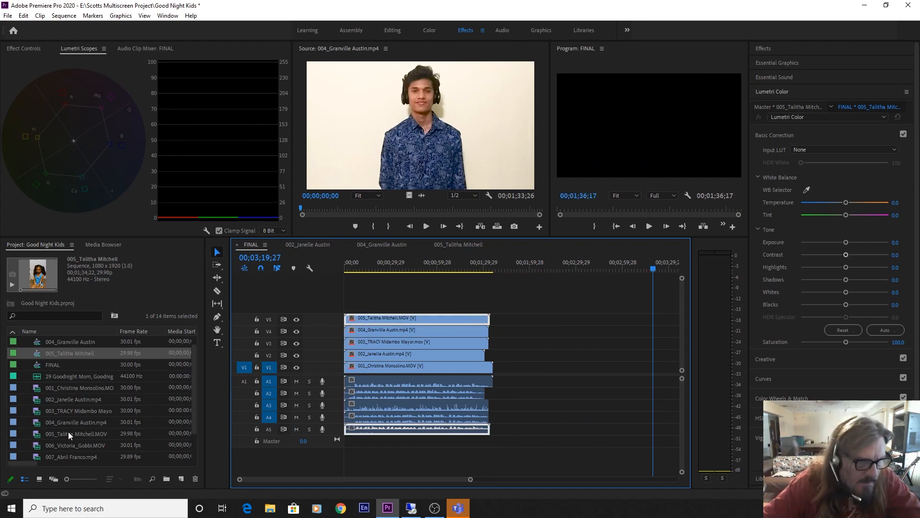
pyautogui.doubleClick(40, 447)
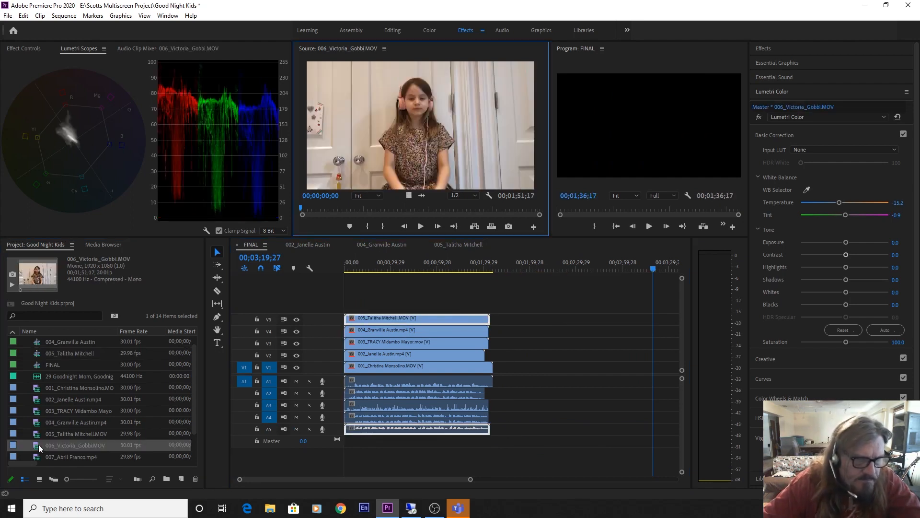
pyautogui.moveTo(420, 101); pyautogui.dragTo(338, 305)
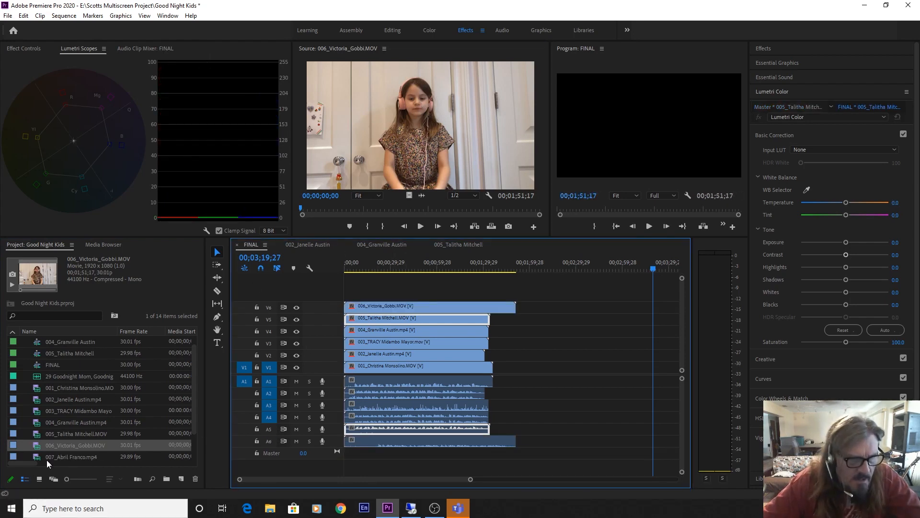
pyautogui.doubleClick(66, 458)
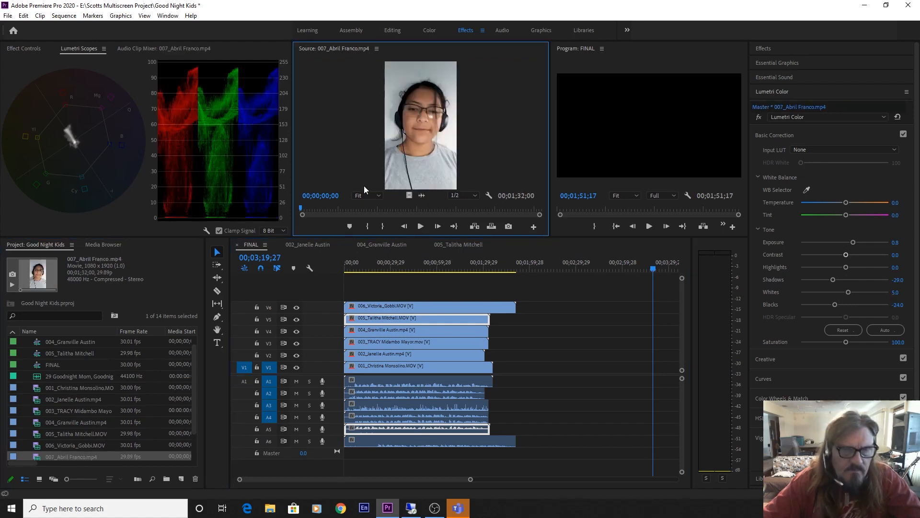
pyautogui.moveTo(421, 134); pyautogui.dragTo(371, 282)
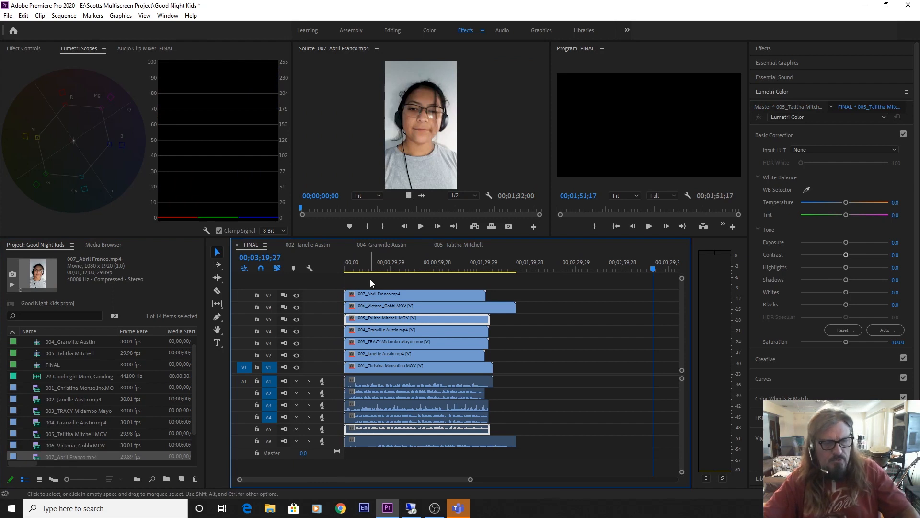
pyautogui.hotkey('ctrl', 'z')
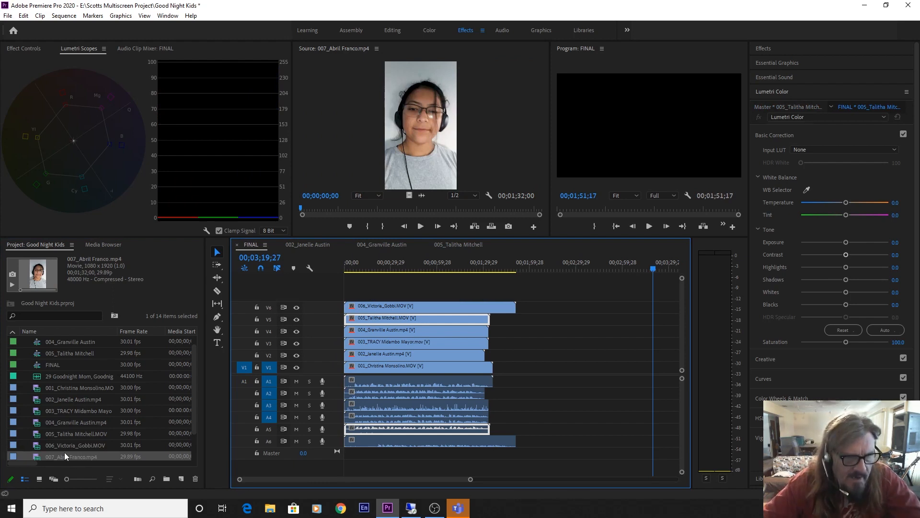
pyautogui.scroll(-1, 58, 457)
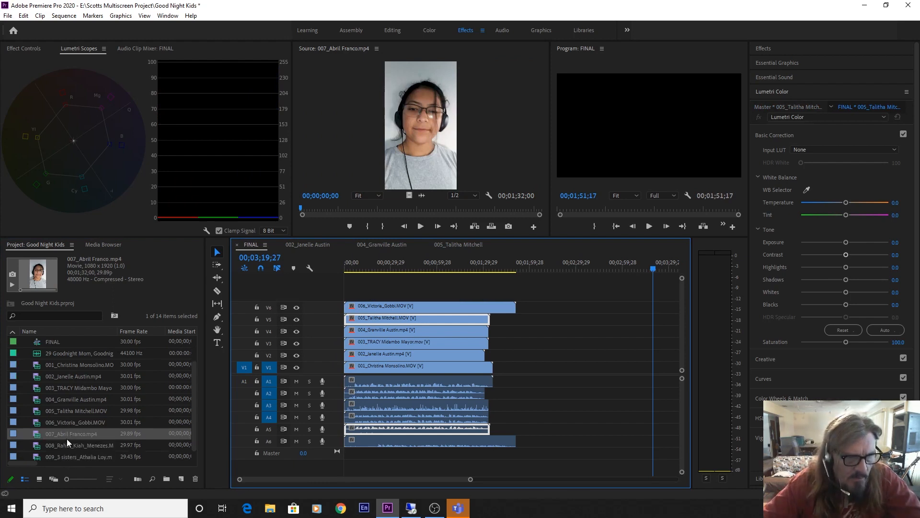
pyautogui.click(35, 434)
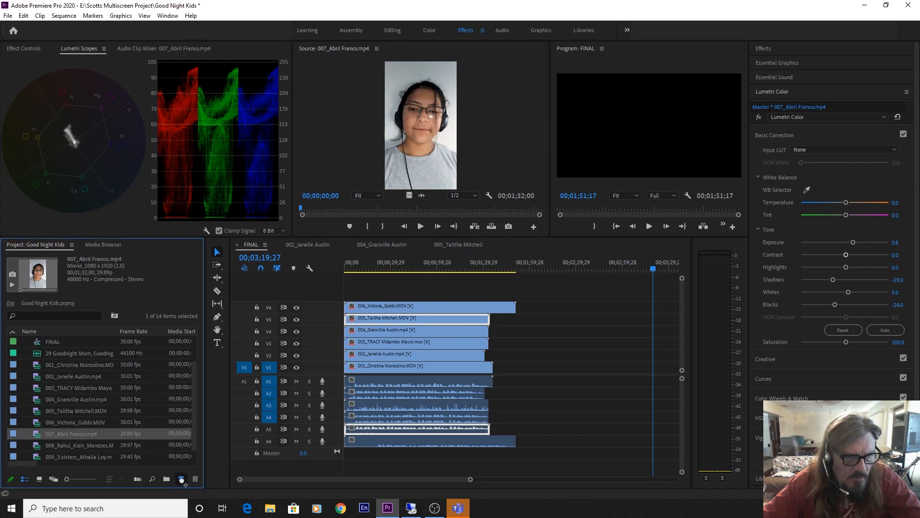
pyautogui.moveTo(182, 480); pyautogui.dragTo(181, 478)
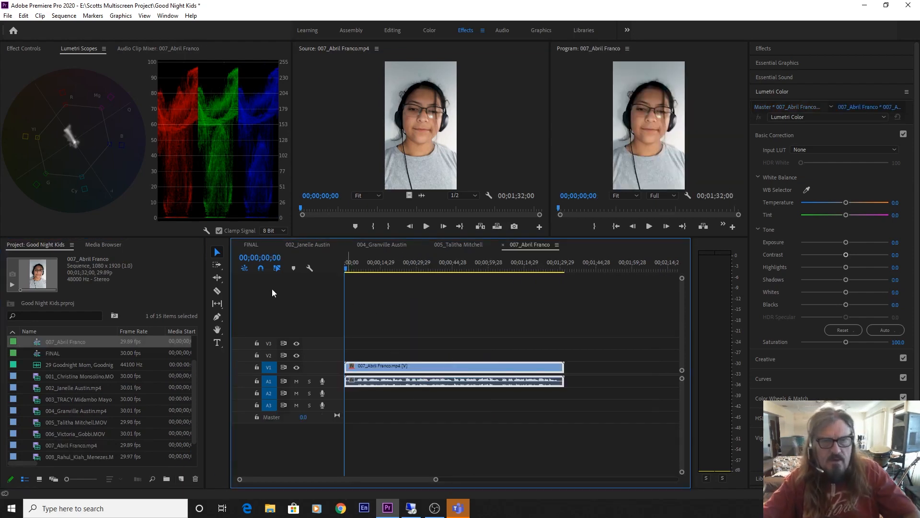
pyautogui.click(250, 245)
pyautogui.moveTo(487, 268); pyautogui.dragTo(537, 269)
pyautogui.press('.')
pyautogui.moveTo(541, 366); pyautogui.dragTo(549, 289)
pyautogui.moveTo(539, 382); pyautogui.dragTo(538, 462)
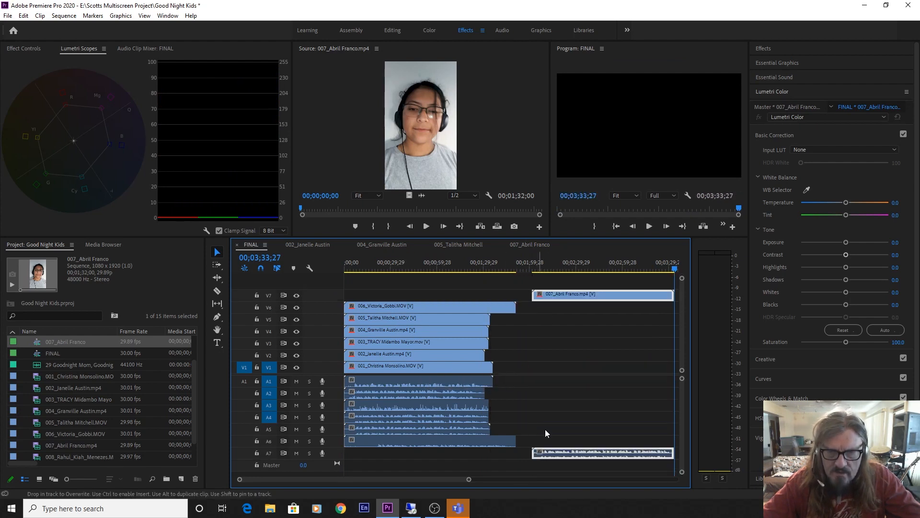
pyautogui.moveTo(551, 295); pyautogui.dragTo(359, 300)
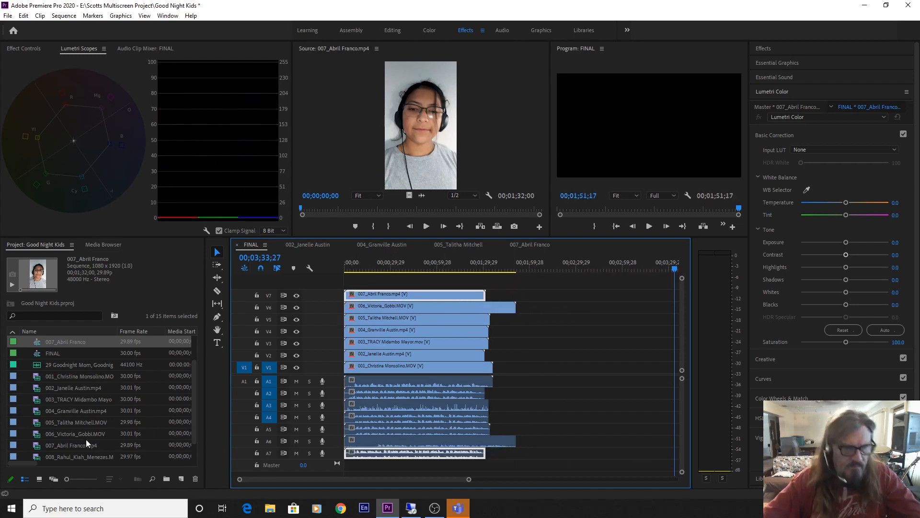
pyautogui.scroll(-1, 85, 440)
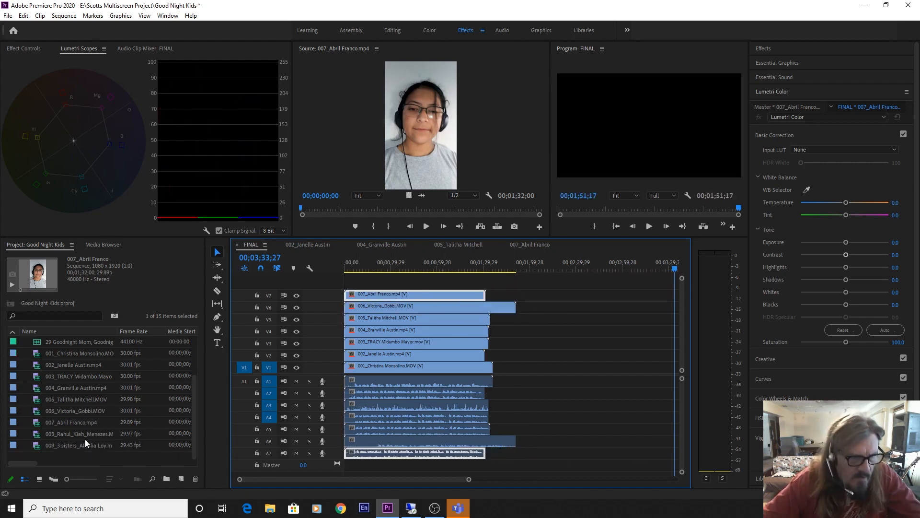
pyautogui.click(48, 434)
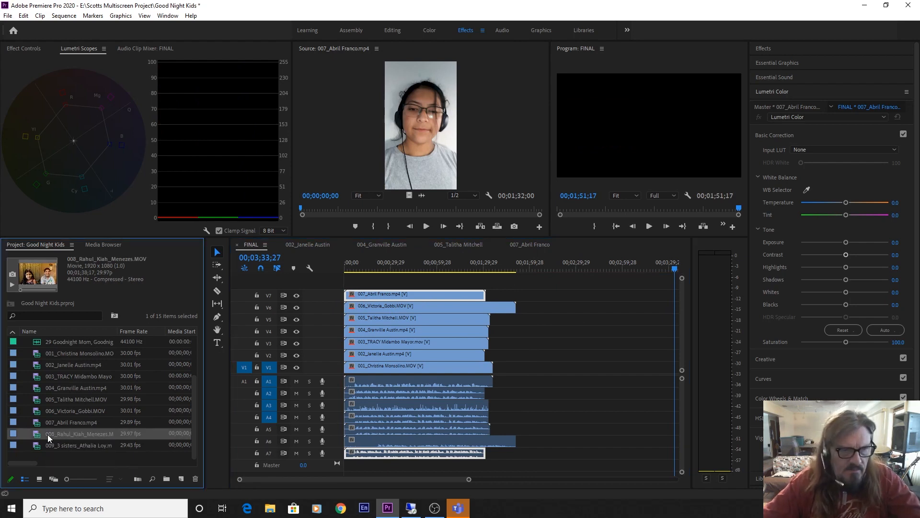
pyautogui.doubleClick(38, 434)
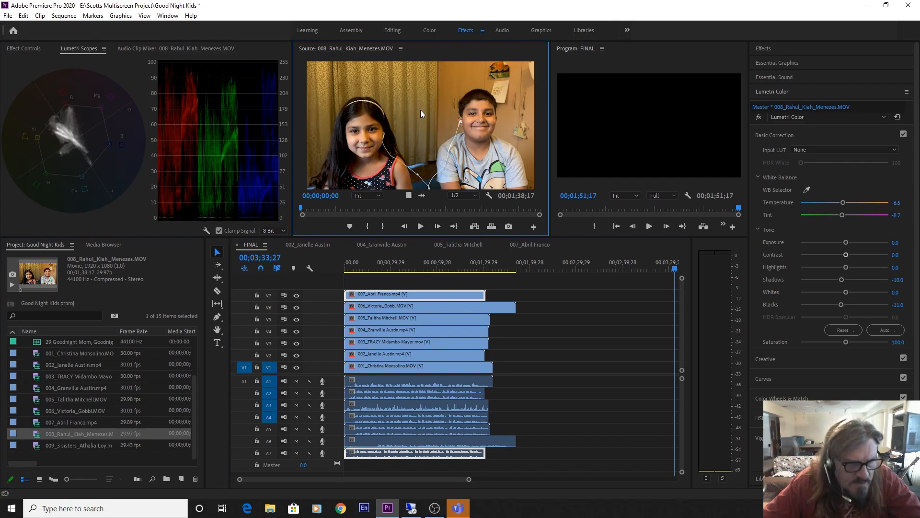
pyautogui.moveTo(410, 124); pyautogui.dragTo(306, 331)
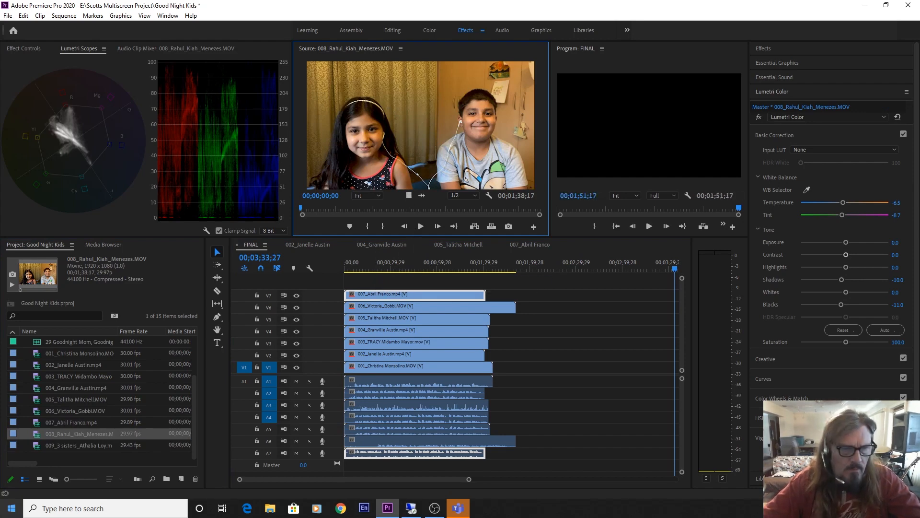
pyautogui.moveTo(40, 440); pyautogui.dragTo(43, 438)
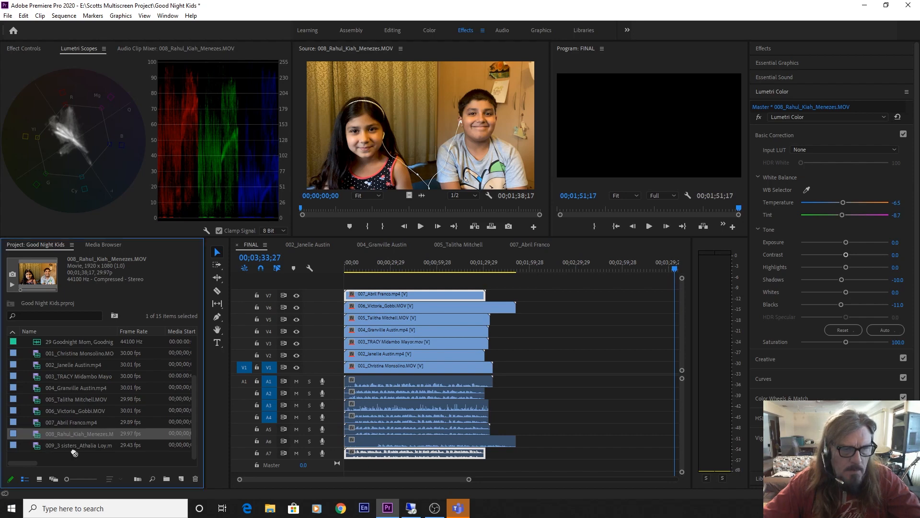
pyautogui.moveTo(196, 479); pyautogui.dragTo(180, 479)
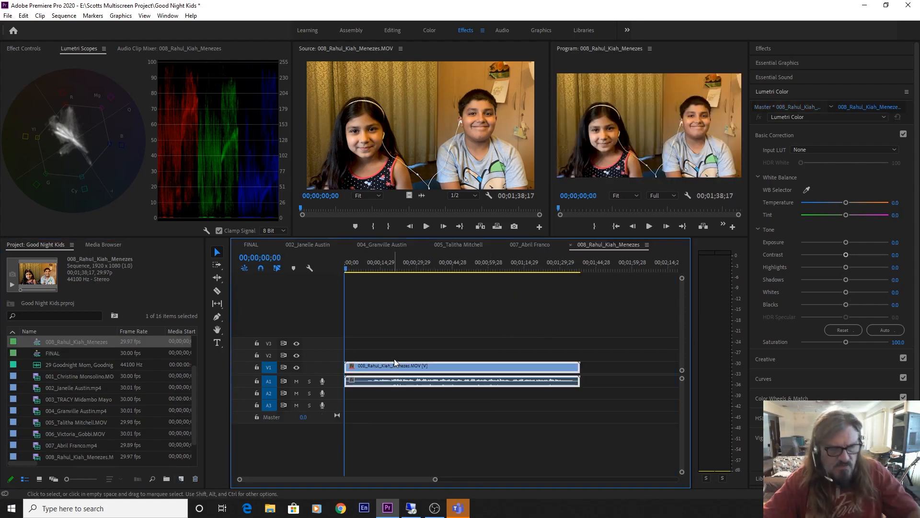
pyautogui.click(252, 244)
pyautogui.moveTo(508, 266); pyautogui.dragTo(530, 265)
pyautogui.press('.')
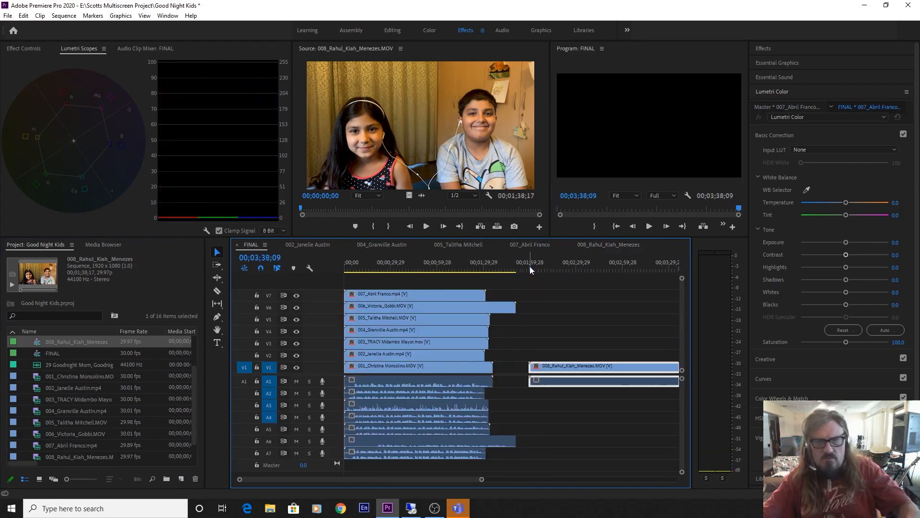
# Move the 008 video to new track V8, audio to A8, and slide it to 00;00
pyautogui.press('\\')
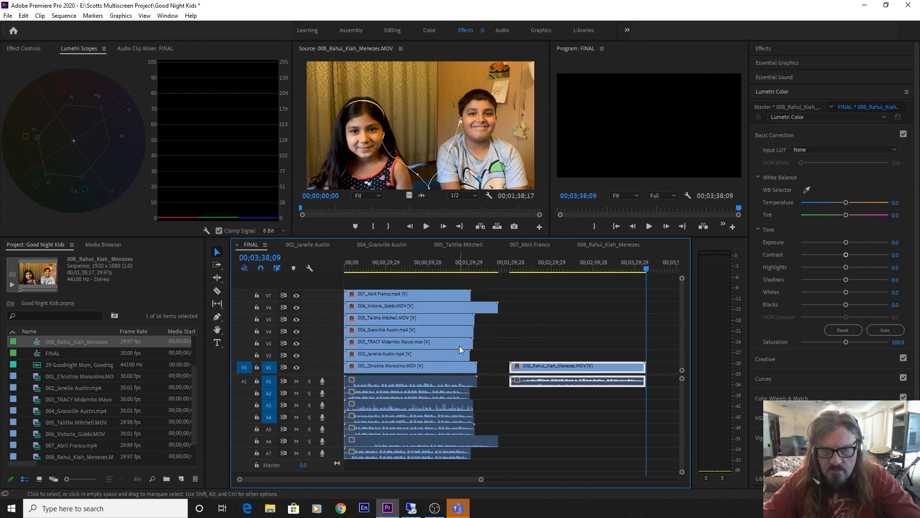
pyautogui.moveTo(532, 363); pyautogui.dragTo(531, 283)
pyautogui.moveTo(539, 379); pyautogui.dragTo(542, 475)
pyautogui.moveTo(529, 282); pyautogui.dragTo(360, 290)
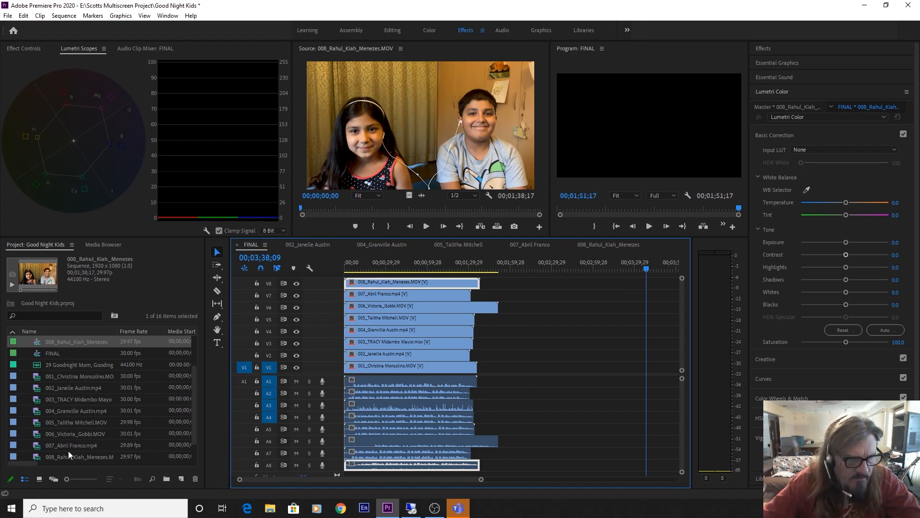
pyautogui.click(71, 462)
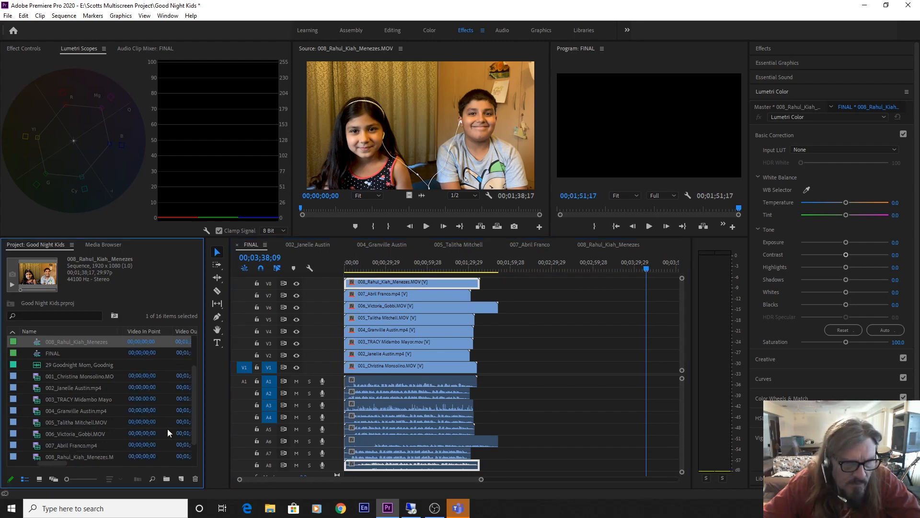
pyautogui.moveTo(194, 424); pyautogui.dragTo(194, 454)
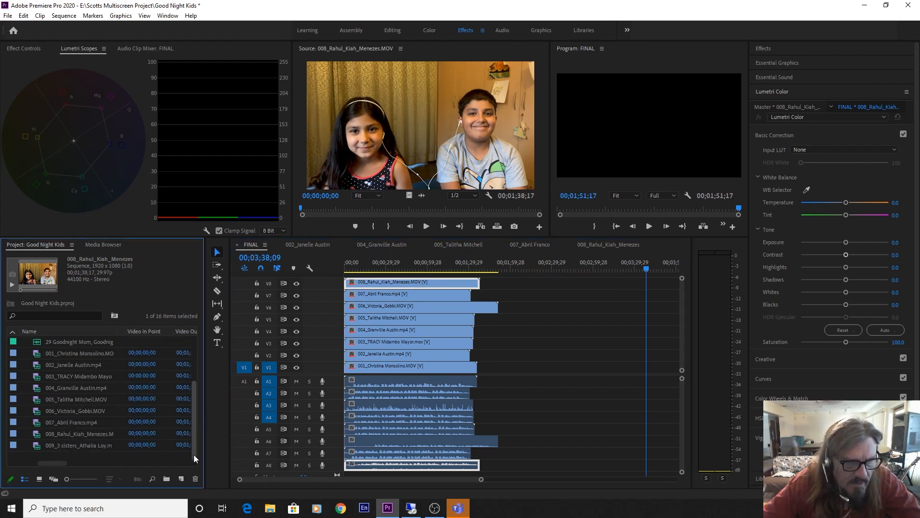
pyautogui.click(38, 446)
# Undo a stray drop, make a sequence from clip 009, and overwrite it into FINAL
pyautogui.doubleClick(37, 446)
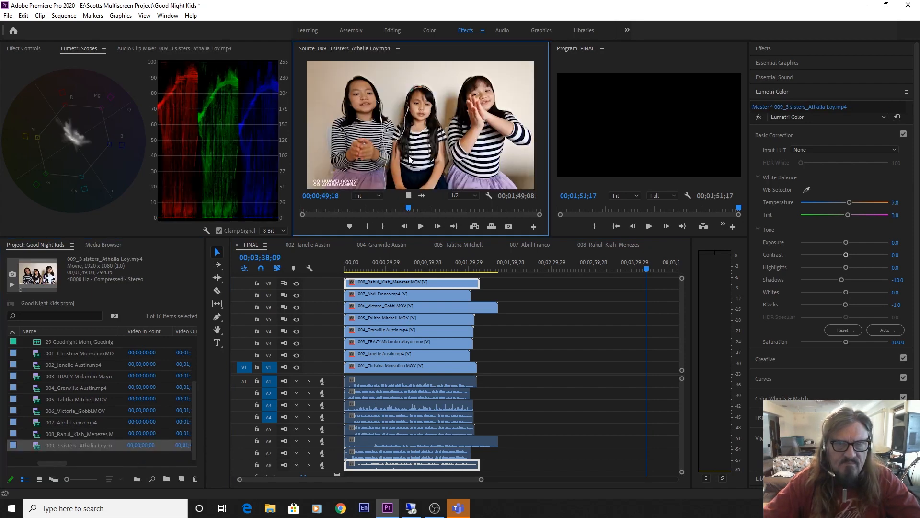
pyautogui.moveTo(405, 252); pyautogui.dragTo(547, 329)
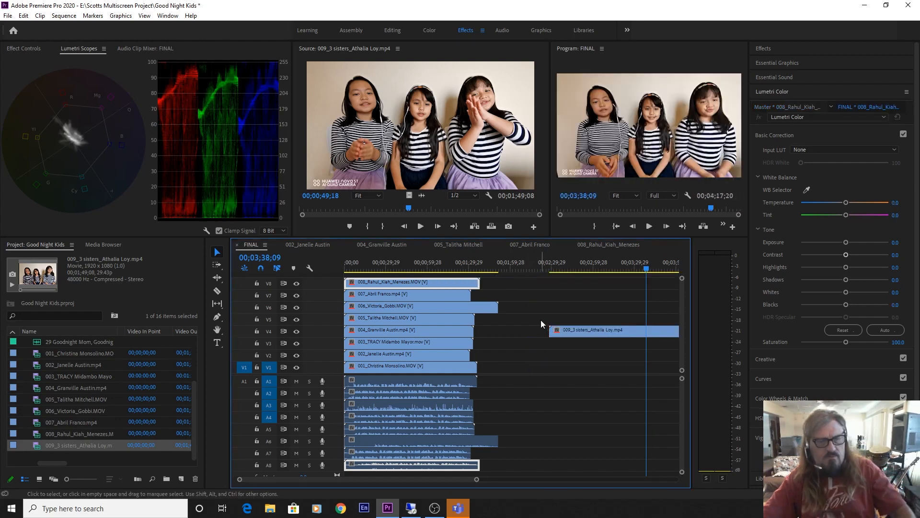
pyautogui.hotkey('ctrl', 'z')
pyautogui.moveTo(35, 446); pyautogui.dragTo(146, 446)
pyautogui.moveTo(168, 479)
pyautogui.mouseDown()
pyautogui.moveTo(191, 481)
pyautogui.moveTo(182, 480)
pyautogui.mouseUp()
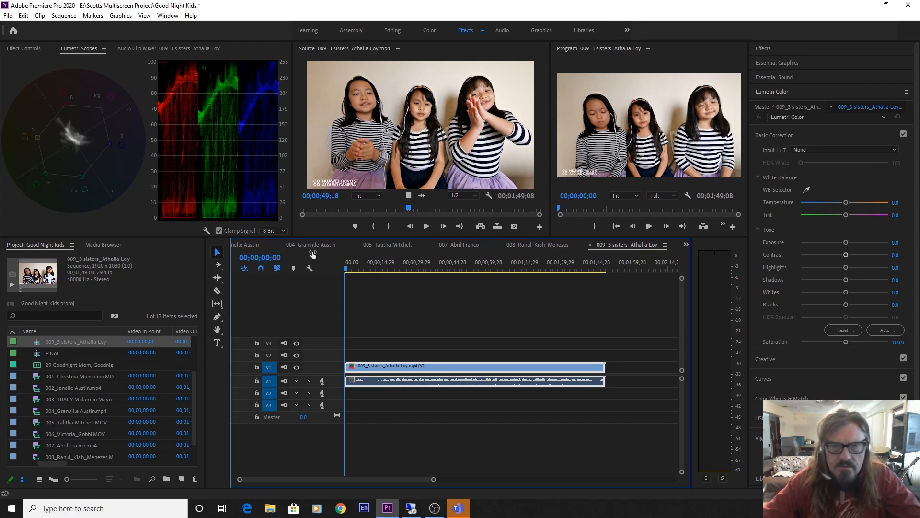
pyautogui.click(686, 244)
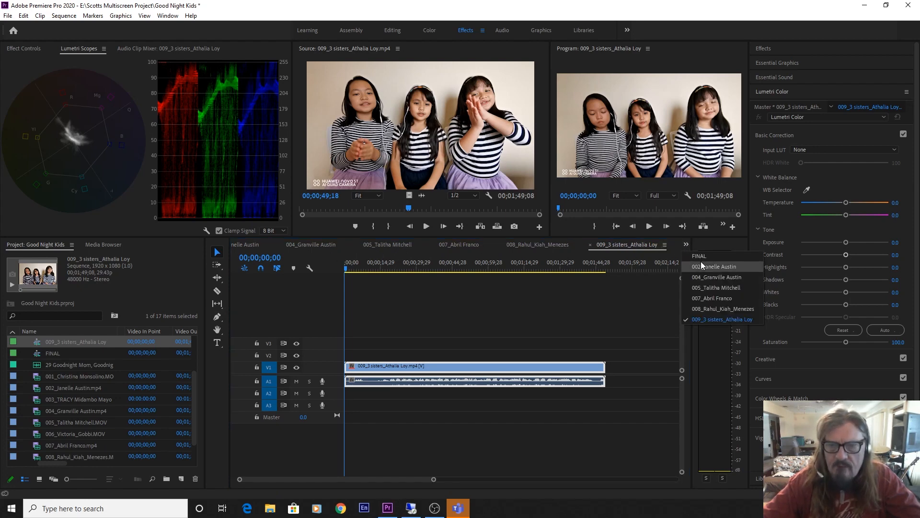
pyautogui.click(700, 260)
pyautogui.click(516, 263)
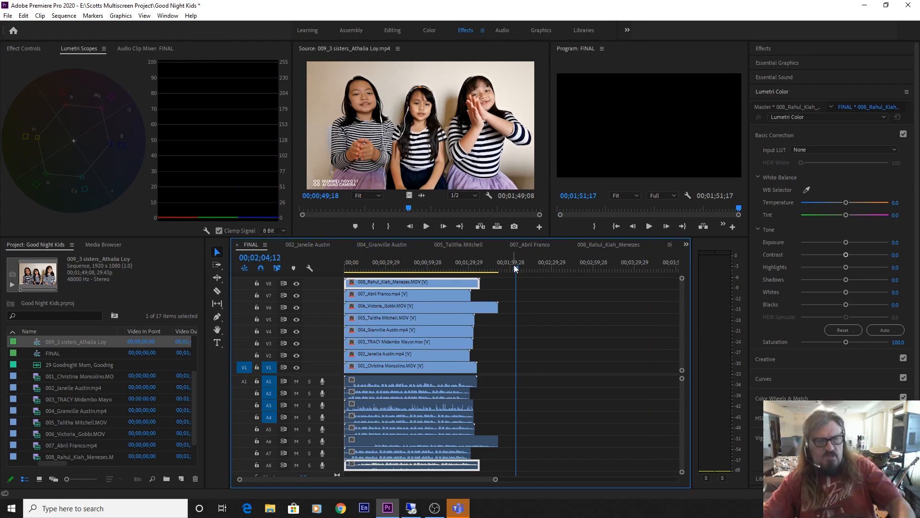
pyautogui.press('.')
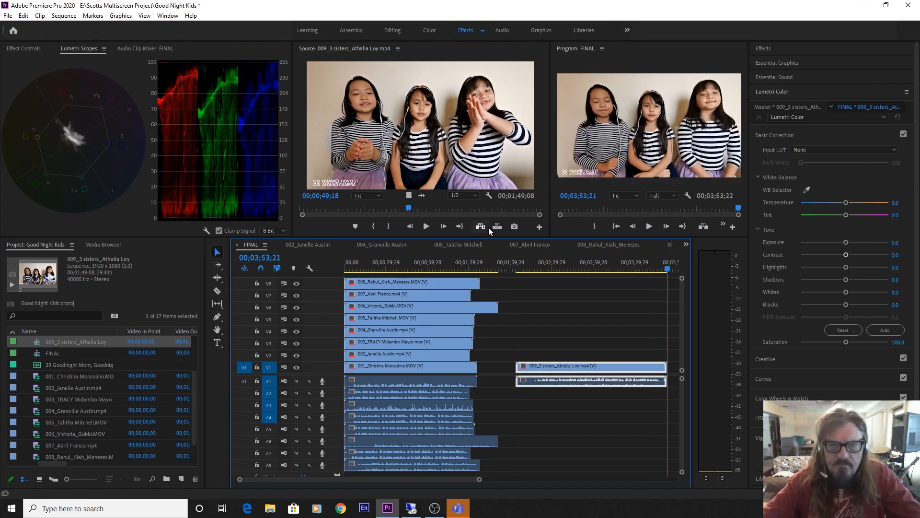
# Move clip 009 to new tracks V9 and A9 at 00;00, then drop in the Goodnight Mom music
pyautogui.moveTo(488, 236); pyautogui.dragTo(490, 182)
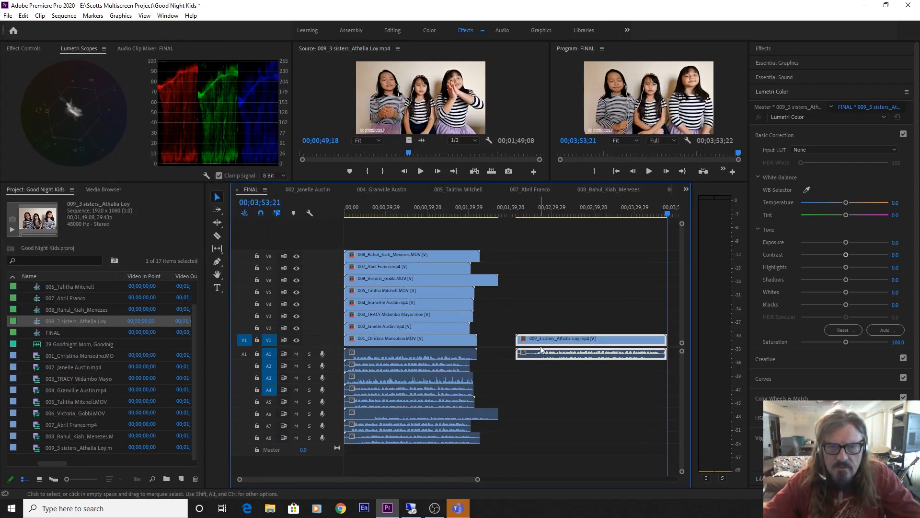
pyautogui.moveTo(538, 342); pyautogui.dragTo(537, 245)
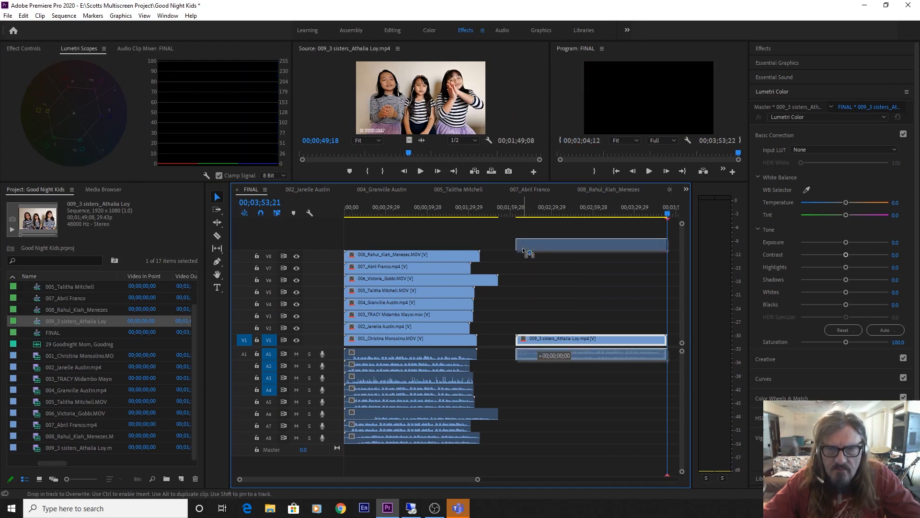
pyautogui.moveTo(534, 356); pyautogui.dragTo(536, 451)
pyautogui.moveTo(547, 247); pyautogui.dragTo(375, 246)
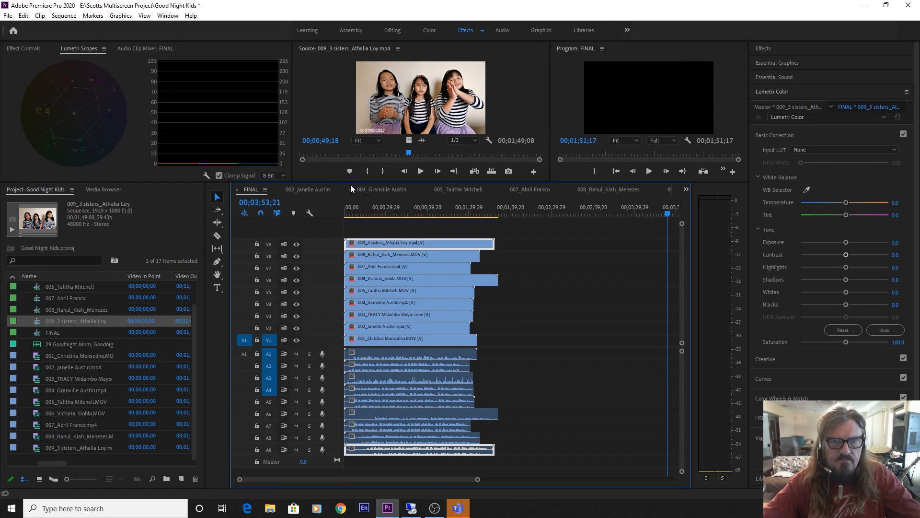
pyautogui.moveTo(350, 183); pyautogui.dragTo(359, 134)
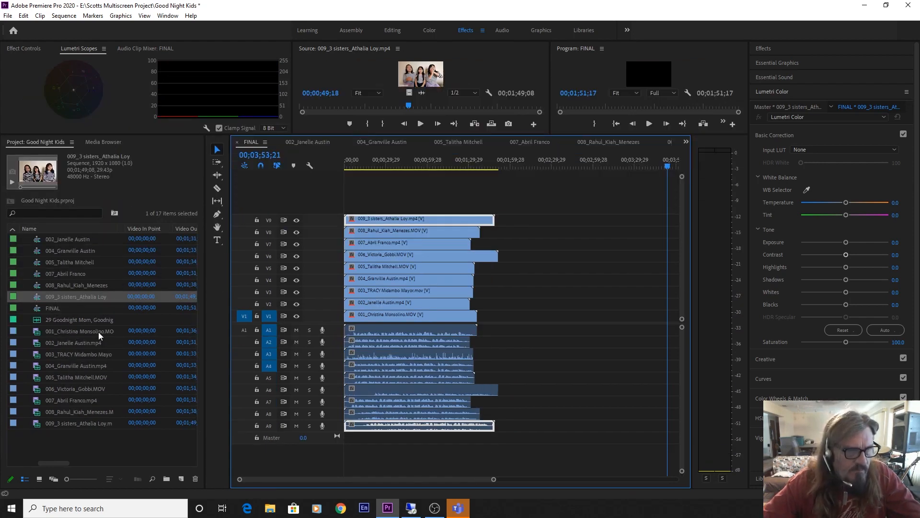
pyautogui.moveTo(38, 320); pyautogui.dragTo(294, 453)
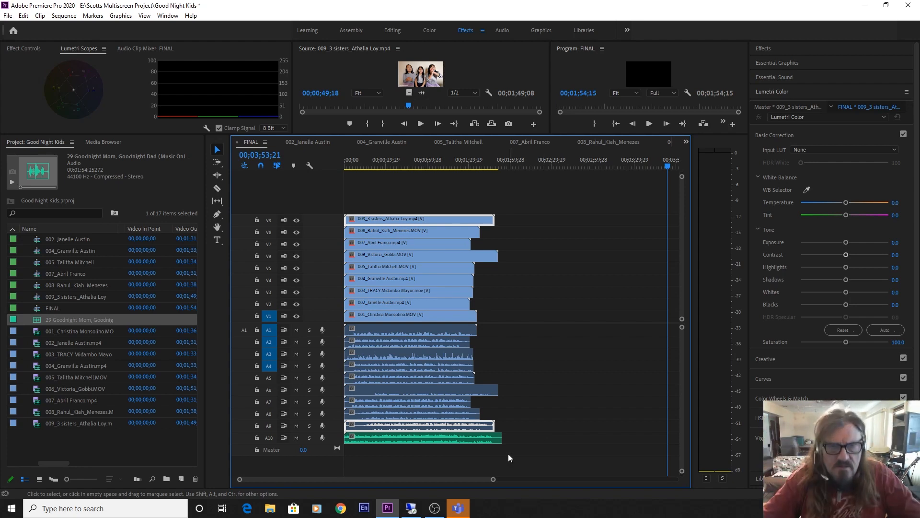
# Return the playhead to 00;00;00;00 and zoom the timeline in on the stacked clips
pyautogui.click(386, 166)
pyautogui.moveTo(386, 167); pyautogui.dragTo(310, 173)
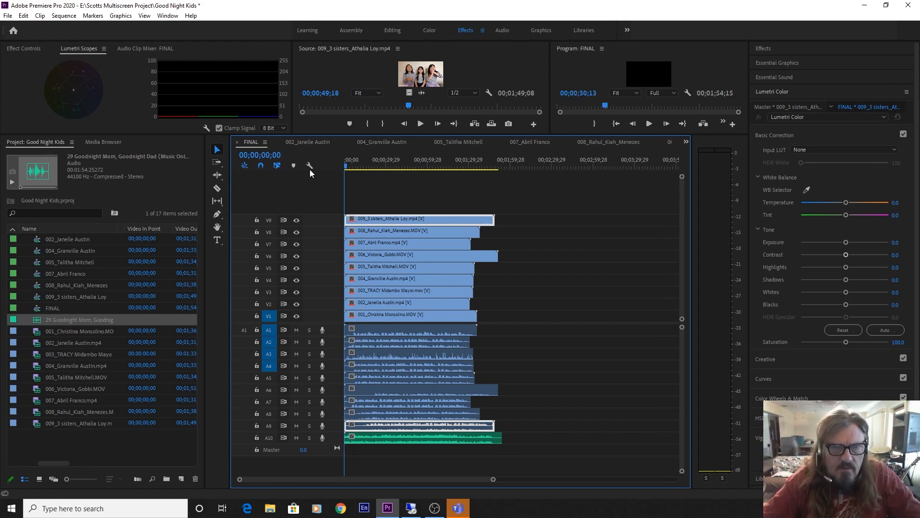
pyautogui.press('=')
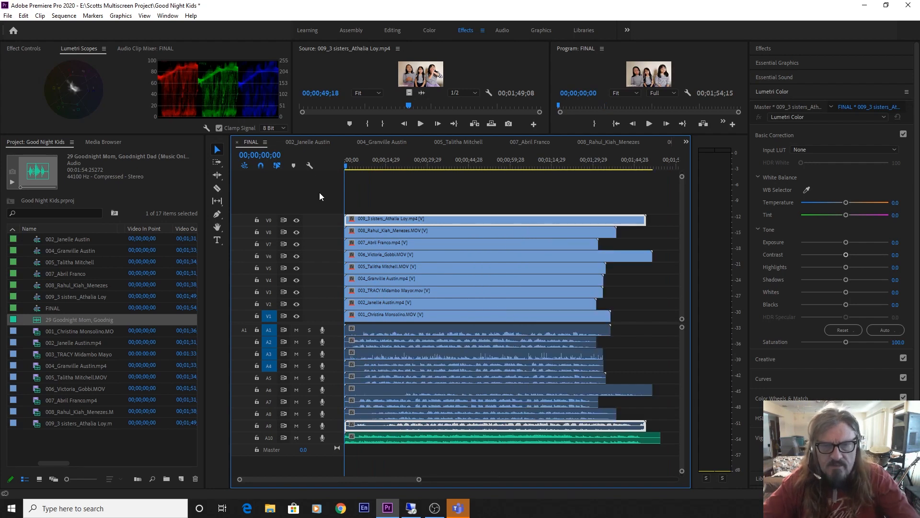